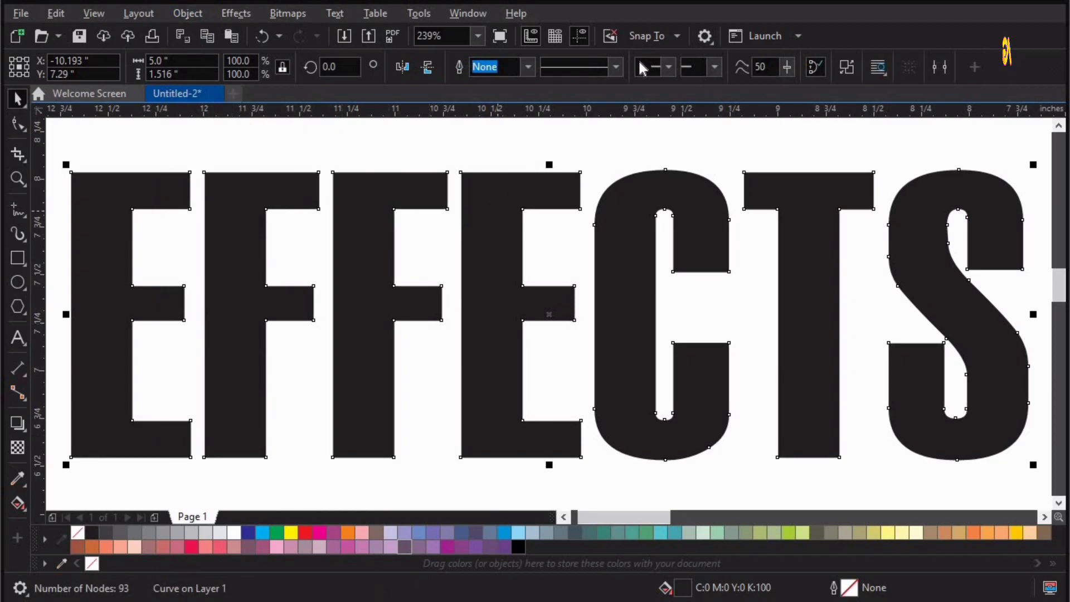
- Set snapping so that only objects are used as snap targets
{"action": "left_click", "coordinate": [645, 37]}
{"action": "left_click", "coordinate": [637, 128]}
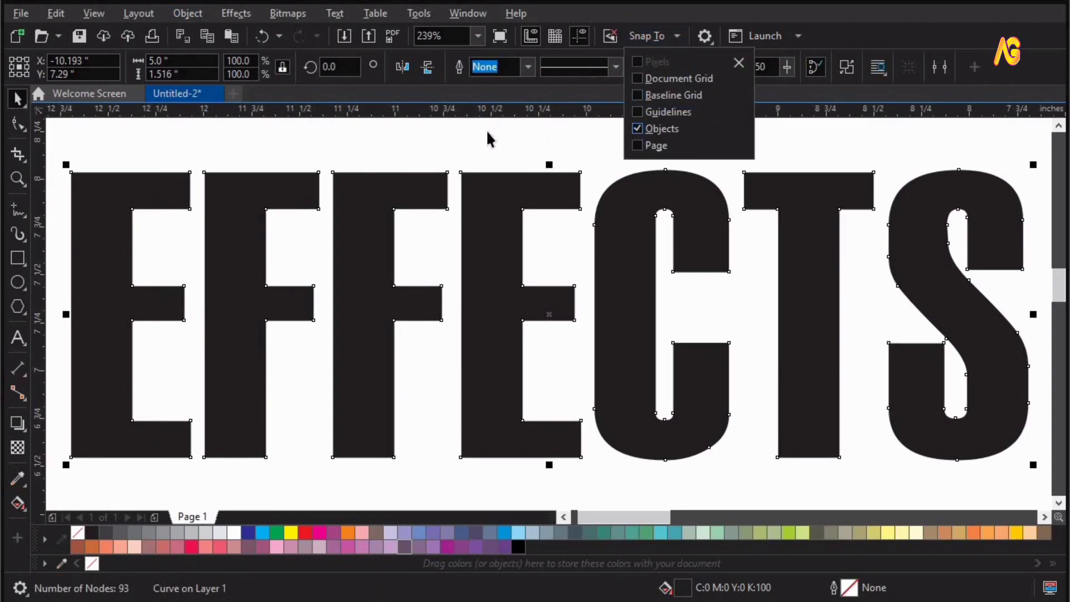
{"action": "left_click", "coordinate": [487, 131]}
- Draw a rectangle about 0.605 by 3.16 inches beneath the first E, filled black with no outline
{"action": "scroll", "coordinate": [487, 132], "scroll_direction": "down", "scroll_amount": 4}
{"action": "key", "text": "F2"}
{"action": "left_click_drag", "start_coordinate": [269, 397], "coordinate": [869, 177]}
{"action": "key", "text": "space"}
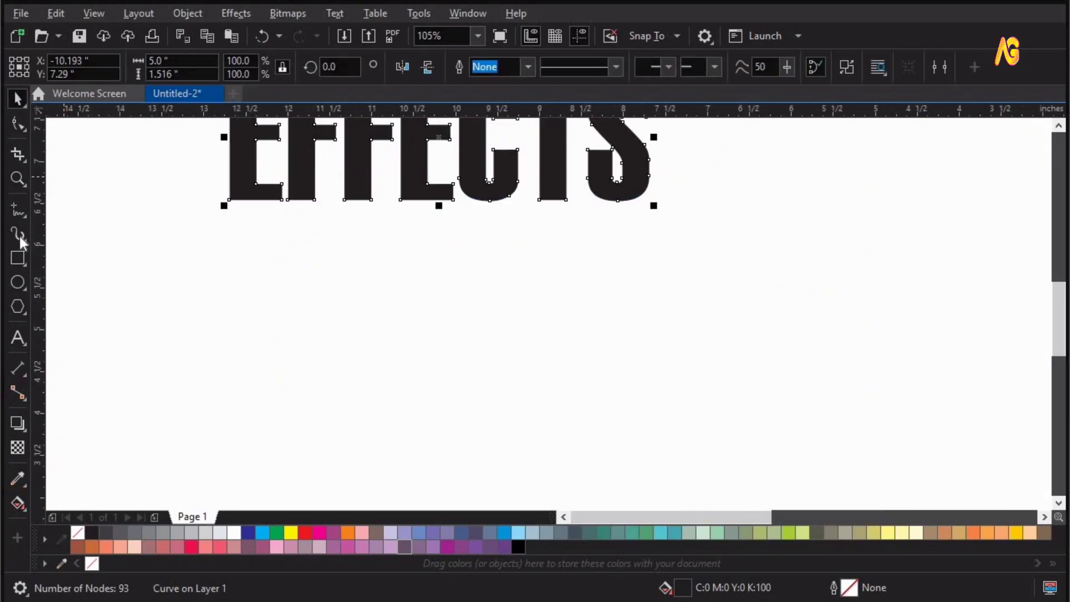
{"action": "left_click", "coordinate": [28, 265]}
{"action": "left_click", "coordinate": [61, 260]}
{"action": "mouse_move", "coordinate": [230, 200]}
{"action": "left_mouse_down"}
{"action": "mouse_move", "coordinate": [281, 200]}
{"action": "mouse_move", "coordinate": [279, 466]}
{"action": "mouse_move", "coordinate": [279, 441]}
{"action": "left_mouse_up"}
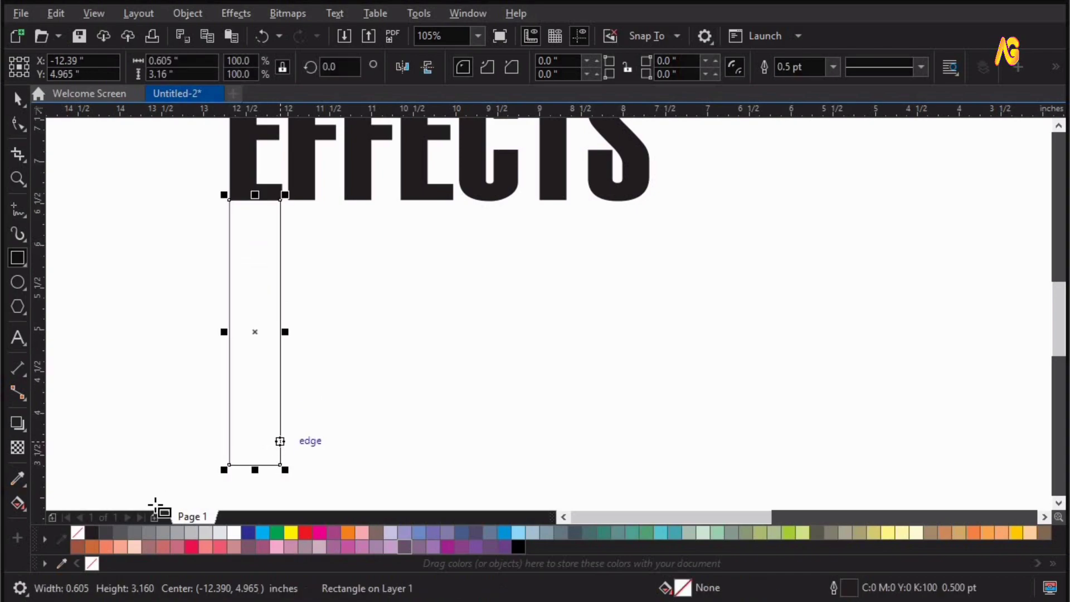
{"action": "left_click", "coordinate": [92, 532]}
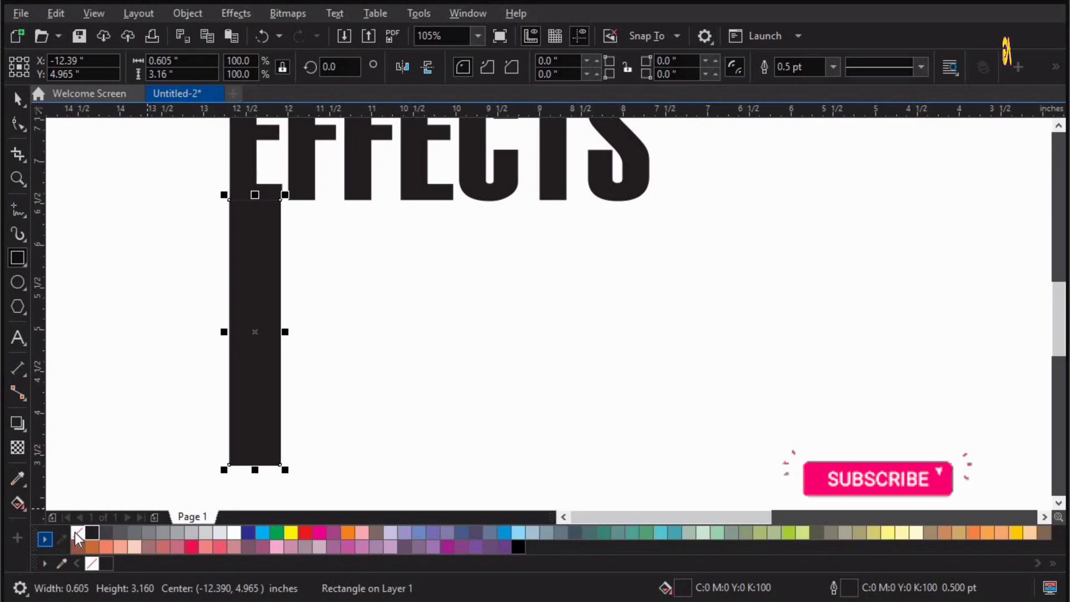
{"action": "key", "text": "z"}
{"action": "left_click_drag", "start_coordinate": [203, 171], "coordinate": [376, 237]}
{"action": "left_click_drag", "start_coordinate": [123, 204], "coordinate": [628, 443]}
{"action": "key", "text": "space"}
{"action": "left_click", "coordinate": [268, 253]}
{"action": "left_click_drag", "start_coordinate": [267, 252], "coordinate": [285, 261]}
{"action": "key", "text": "ctrl+z"}
{"action": "key", "text": "space"}
{"action": "key", "text": "space"}
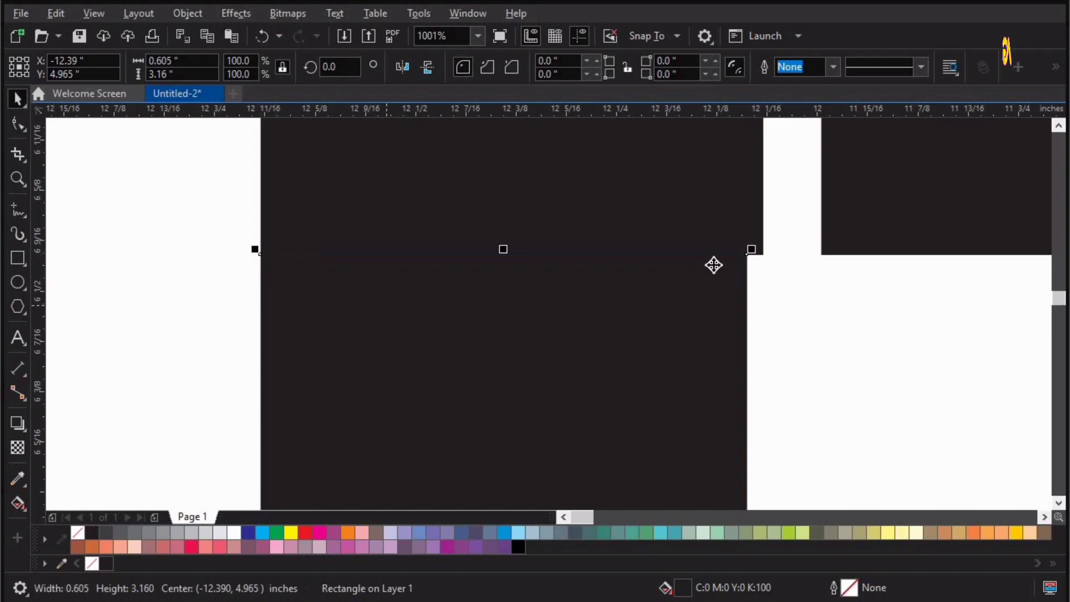
- Convert the rectangle to curves and widen it to about 0.626 inches to meet the first E's outer edge
{"action": "scroll", "coordinate": [713, 263], "scroll_direction": "down", "scroll_amount": 5}
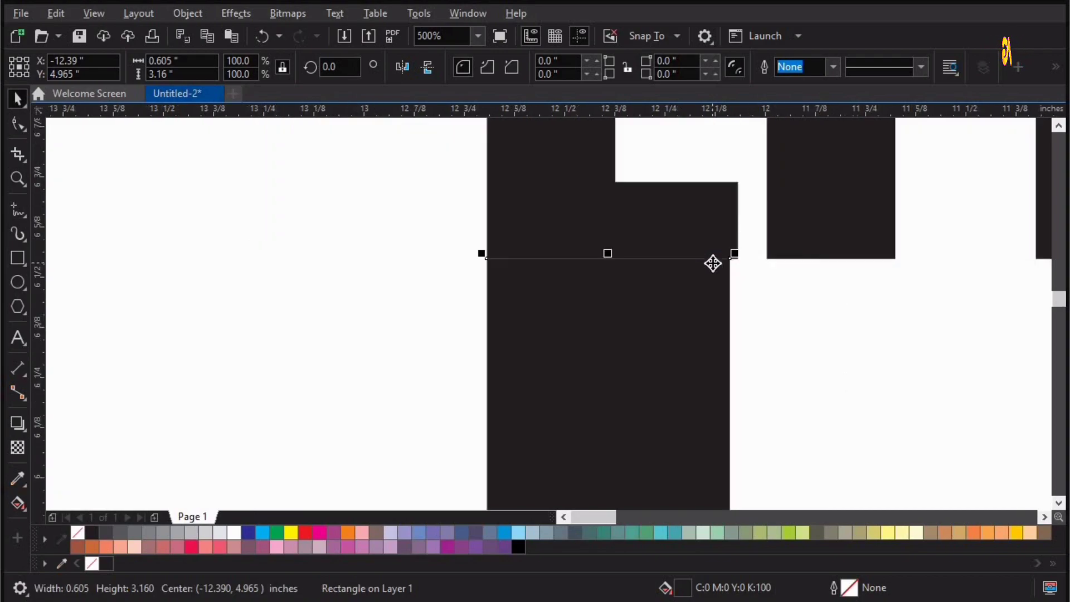
{"action": "key", "text": "z"}
{"action": "left_click_drag", "start_coordinate": [782, 475], "coordinate": [781, 498]}
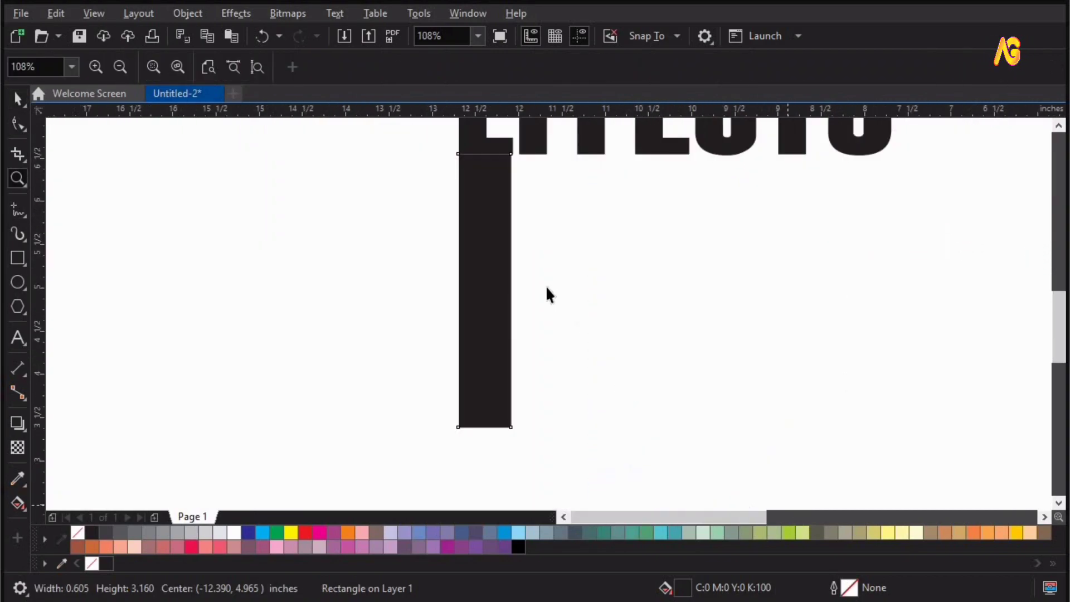
{"action": "key", "text": "space"}
{"action": "key", "text": "ctrl+q"}
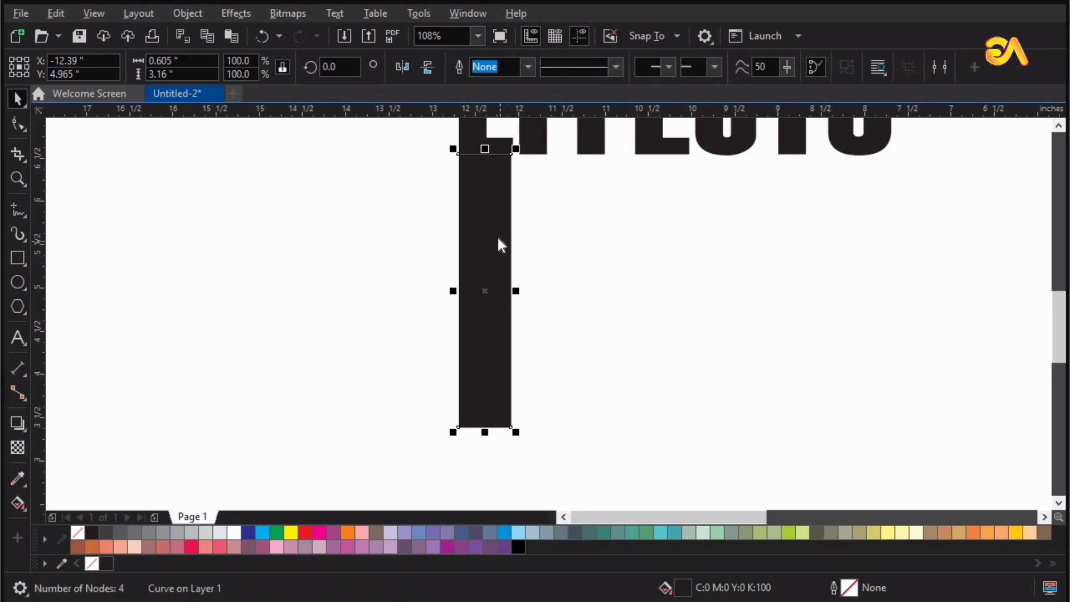
{"action": "key", "text": "F10"}
{"action": "left_click_drag", "start_coordinate": [518, 181], "coordinate": [514, 154]}
{"action": "key", "text": "space"}
- Place a copy of the black bar beneath the first F, snapped to the corner of the F's stem
{"action": "key", "text": "z"}
{"action": "left_click_drag", "start_coordinate": [404, 225], "coordinate": [832, 123]}
{"action": "key", "text": "space"}
{"action": "left_click_drag", "start_coordinate": [233, 313], "coordinate": [408, 308]}
{"action": "right_click", "coordinate": [408, 308]}
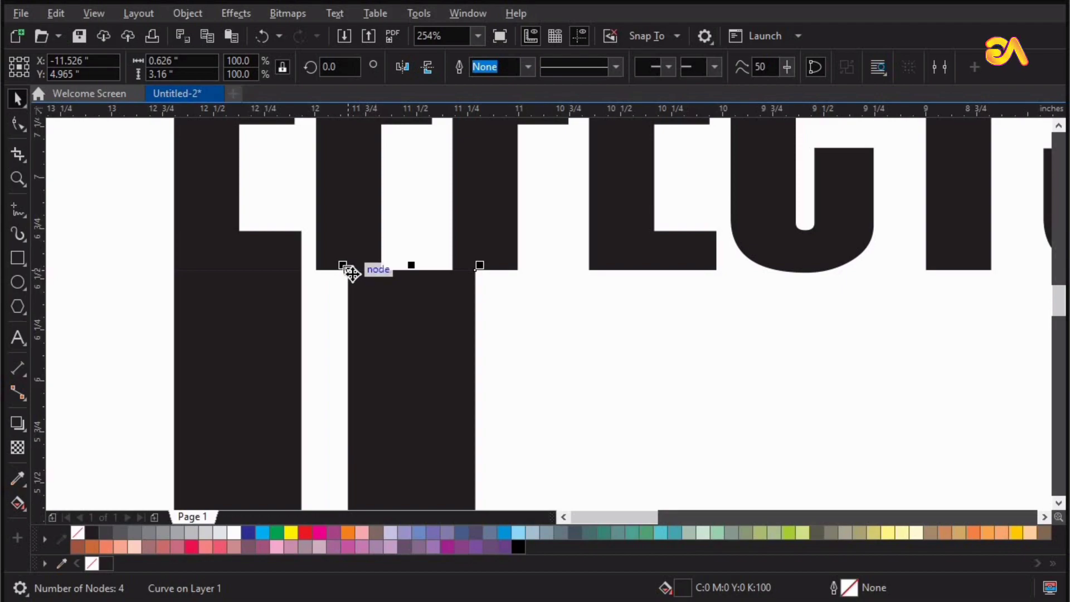
{"action": "left_click_drag", "start_coordinate": [345, 270], "coordinate": [318, 269]}
{"action": "left_click_drag", "start_coordinate": [373, 331], "coordinate": [373, 332]}
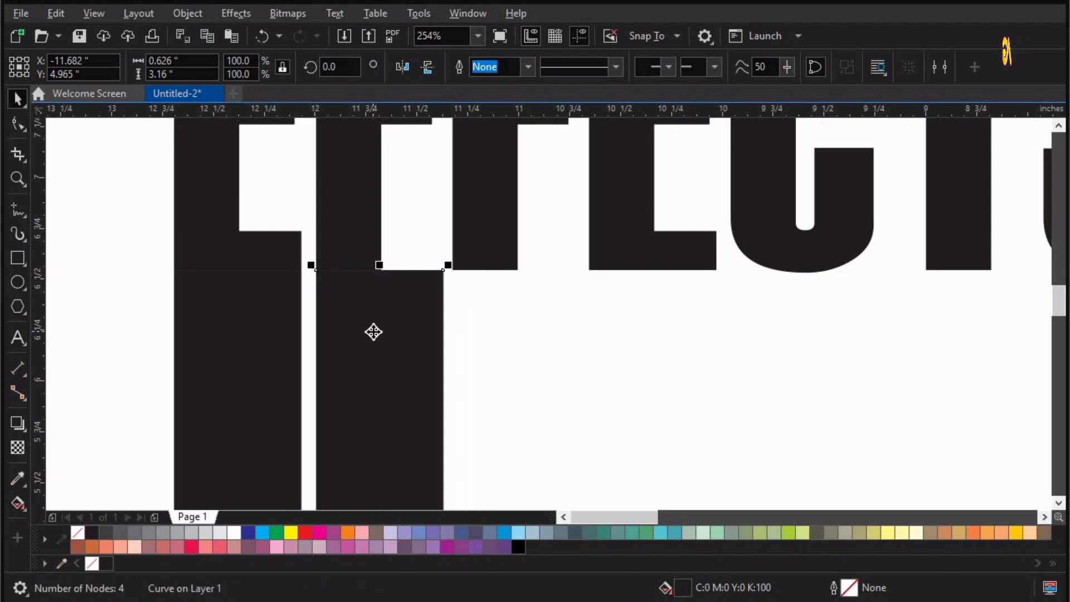
- Narrow the copied bar to the first F's stem width, about 0.32 inches, by moving its outer nodes
{"action": "scroll", "coordinate": [372, 332], "scroll_direction": "down", "scroll_amount": 3}
{"action": "key", "text": "z"}
{"action": "left_click_drag", "start_coordinate": [332, 301], "coordinate": [454, 422]}
{"action": "left_click_drag", "start_coordinate": [415, 151], "coordinate": [729, 492]}
{"action": "key", "text": "space"}
{"action": "key", "text": "F10"}
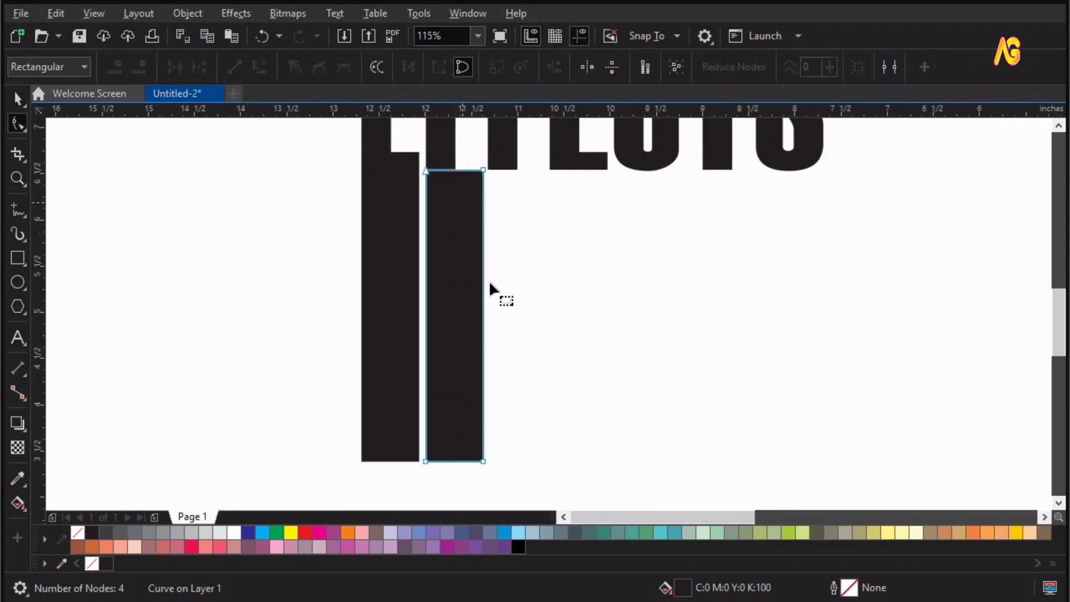
{"action": "left_click_drag", "start_coordinate": [544, 450], "coordinate": [544, 450]}
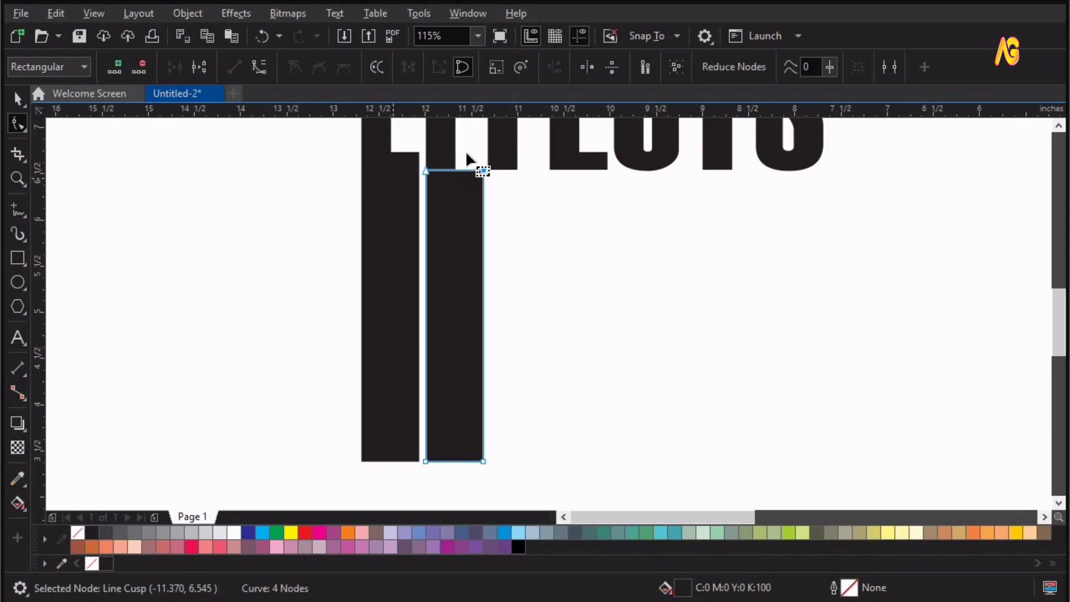
{"action": "left_click_drag", "start_coordinate": [554, 471], "coordinate": [499, 191]}
- Undo the last move of the narrow bar and place a pasted copy beneath the second F's stem
{"action": "key", "text": "space"}
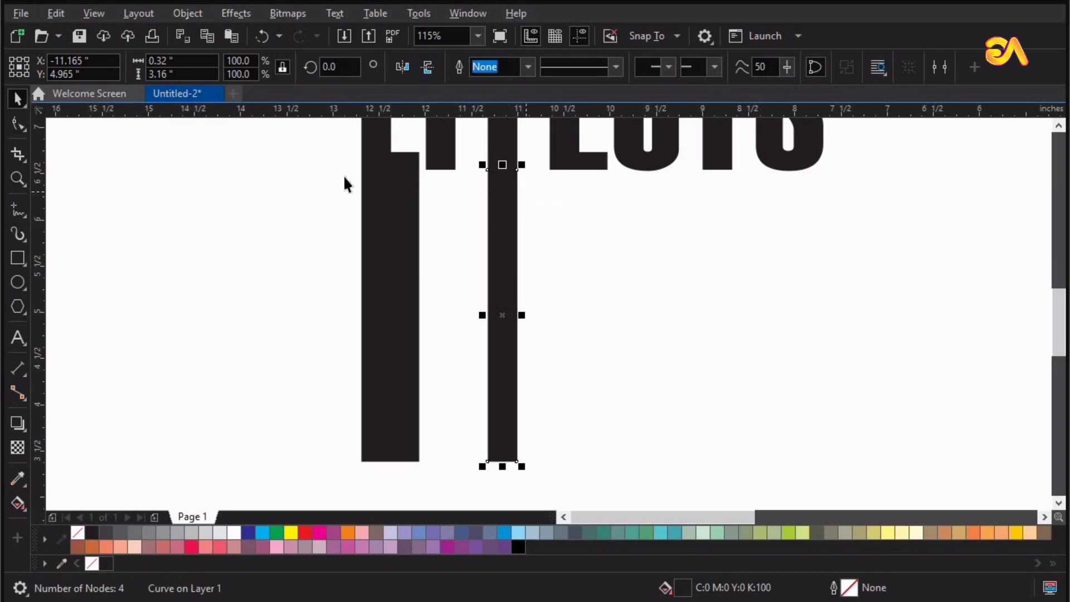
{"action": "key", "text": "ctrl+z"}
{"action": "left_click", "coordinate": [102, 13]}
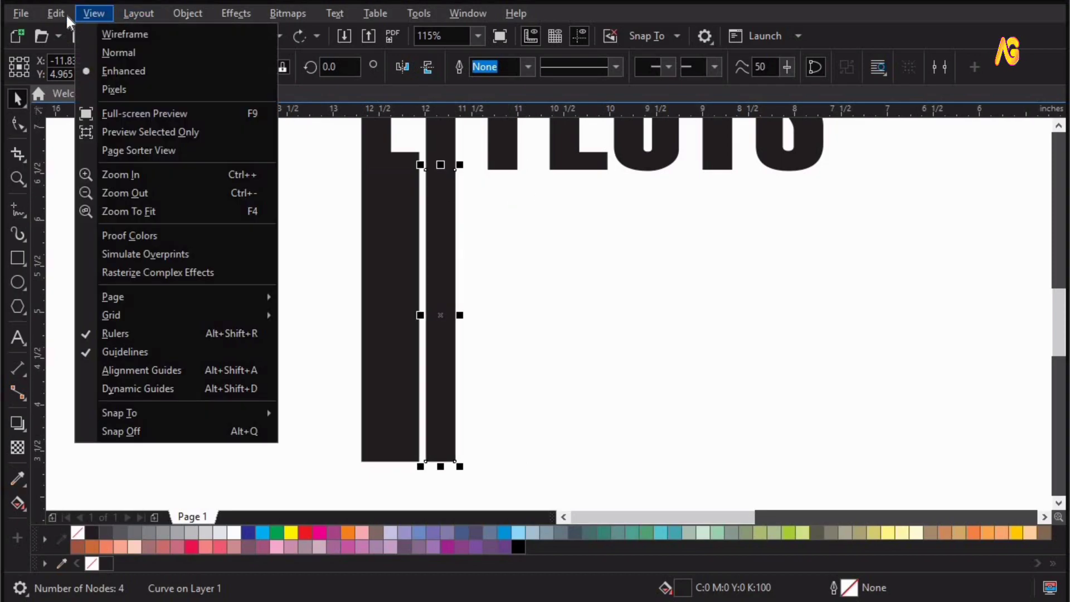
{"action": "left_click", "coordinate": [55, 16]}
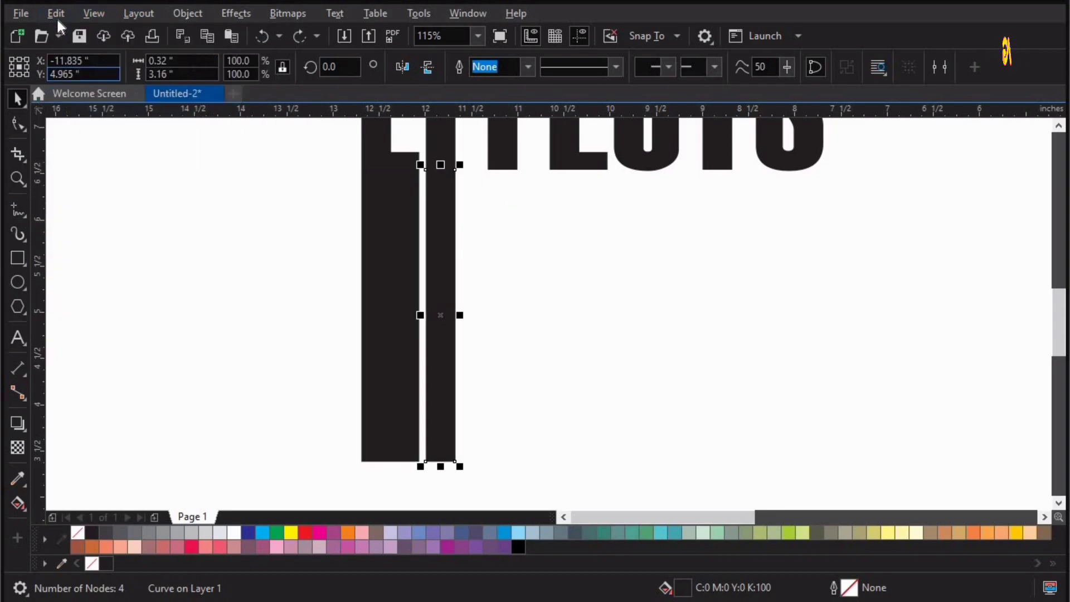
{"action": "left_click", "coordinate": [58, 15]}
{"action": "left_click", "coordinate": [95, 149]}
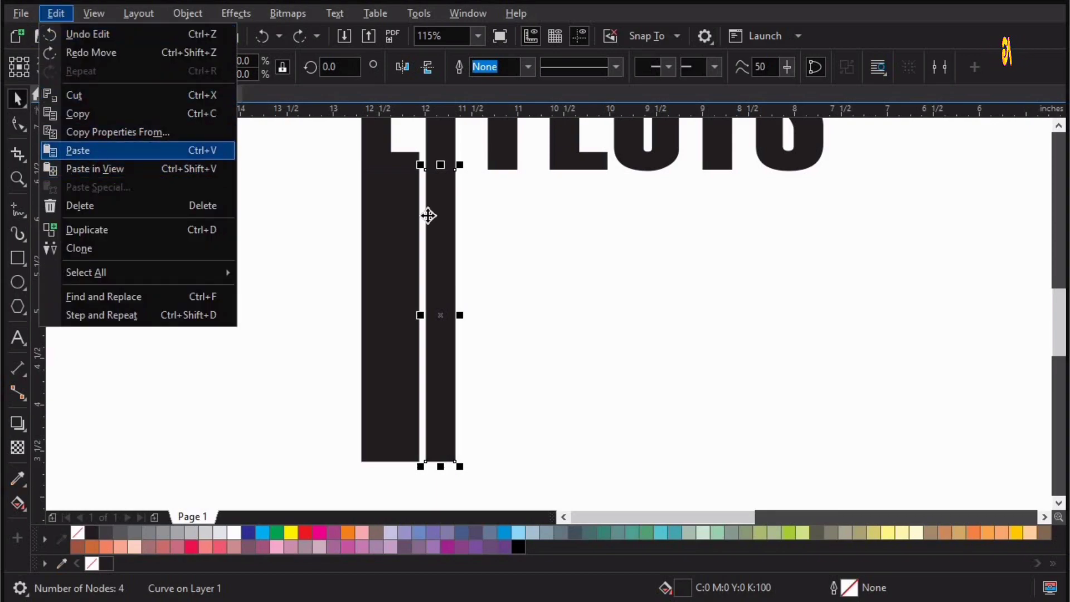
{"action": "left_click_drag", "start_coordinate": [486, 200], "coordinate": [486, 170]}
{"action": "left_click", "coordinate": [606, 214]}
{"action": "left_click", "coordinate": [498, 176]}
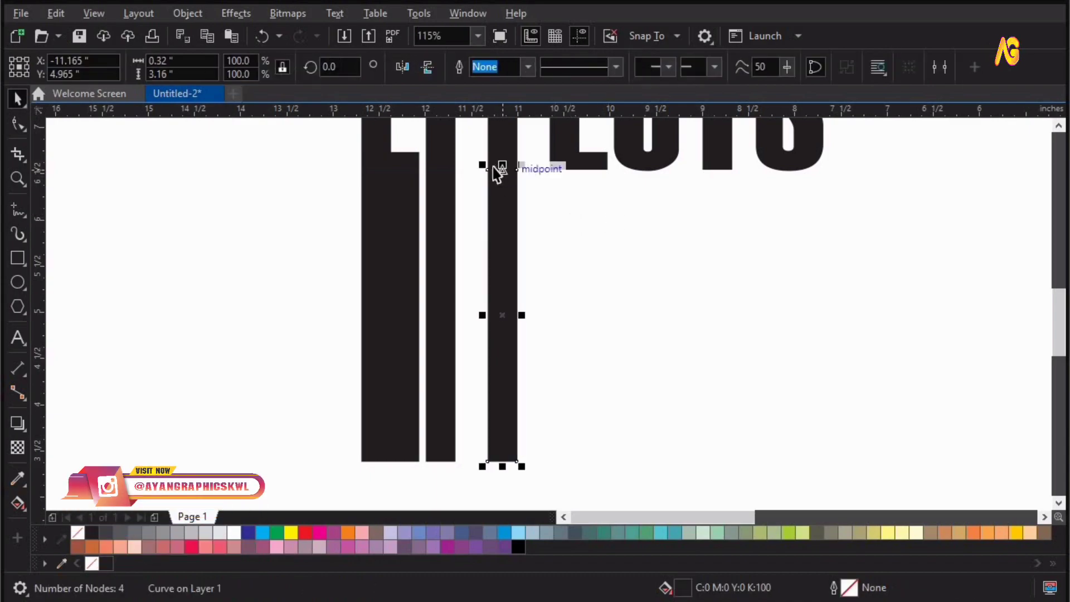
- Add a bar copy beneath the second E, widened to the letter's base, and a narrow copy beneath the T
{"action": "left_click_drag", "start_coordinate": [504, 173], "coordinate": [686, 469]}
{"action": "right_click", "coordinate": [551, 172]}
{"action": "key", "text": "F10"}
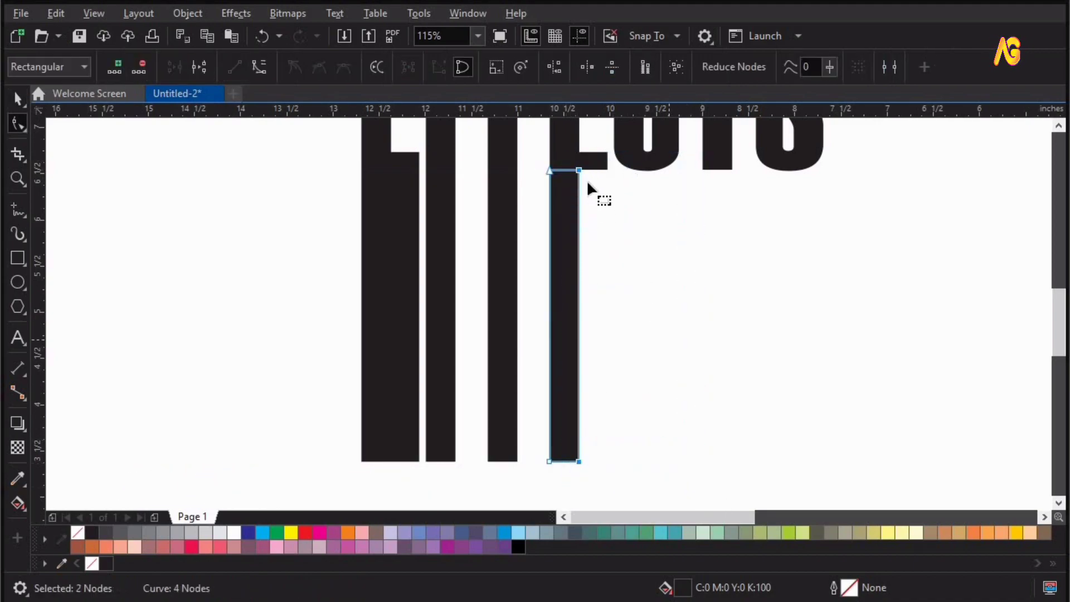
{"action": "left_click_drag", "start_coordinate": [595, 169], "coordinate": [627, 170]}
{"action": "key", "text": "space"}
{"action": "right_click", "coordinate": [628, 169]}
- Copy the second E's wide bar and place it beneath the C, roughly centred under the letter
{"action": "key", "text": "z"}
{"action": "left_click_drag", "start_coordinate": [947, 166], "coordinate": [454, 315]}
{"action": "key", "text": "space"}
{"action": "left_click_drag", "start_coordinate": [117, 268], "coordinate": [538, 255]}
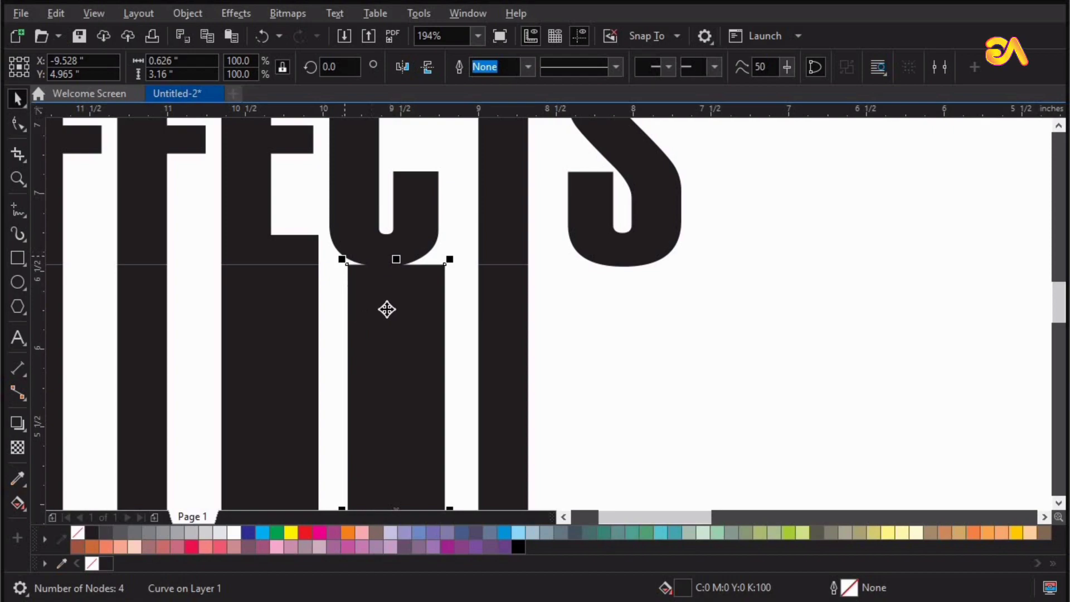
{"action": "left_click", "coordinate": [387, 298]}
{"action": "left_click_drag", "start_coordinate": [389, 296], "coordinate": [385, 263]}
{"action": "left_click", "coordinate": [301, 288], "text": "shift"}
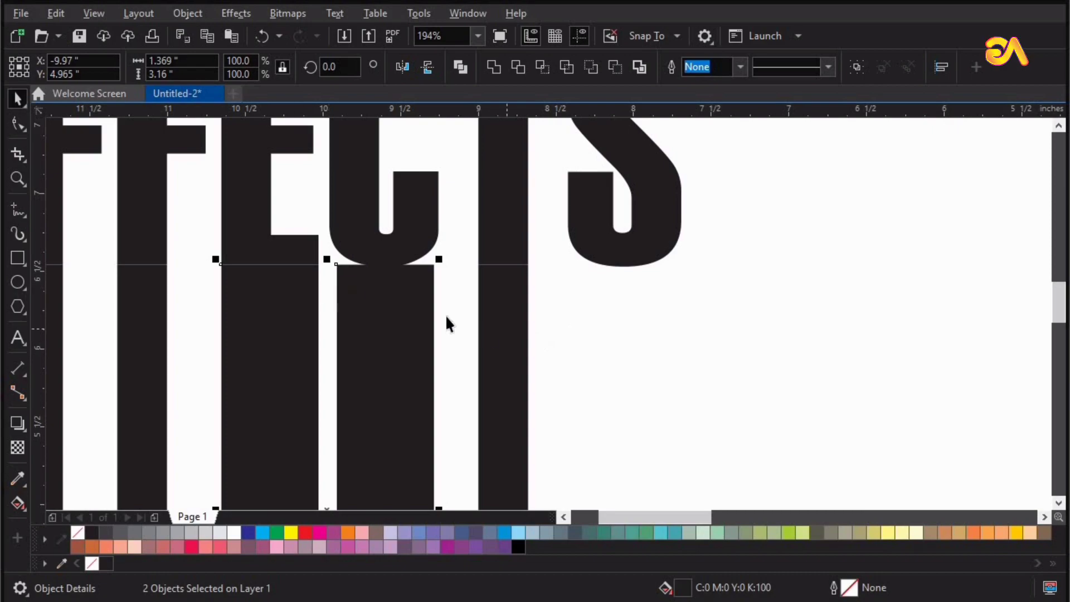
{"action": "left_click", "coordinate": [446, 317]}
{"action": "left_click", "coordinate": [412, 297]}
- Raise the C bar's upper nodes into the letter and move its side nodes out to the C's outer edges
{"action": "left_click", "coordinate": [21, 117]}
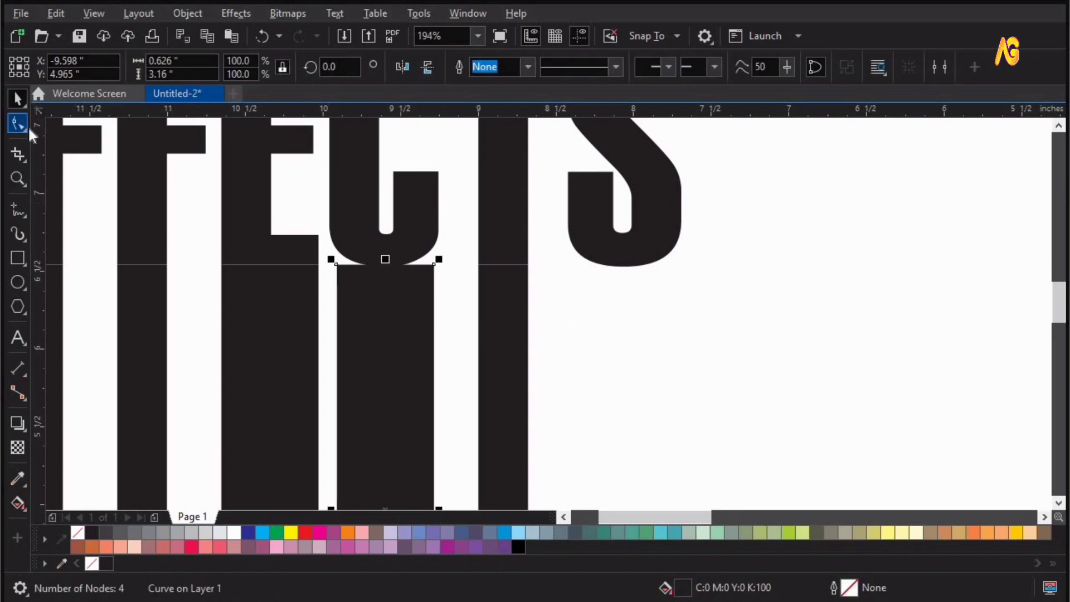
{"action": "left_click_drag", "start_coordinate": [426, 286], "coordinate": [442, 296]}
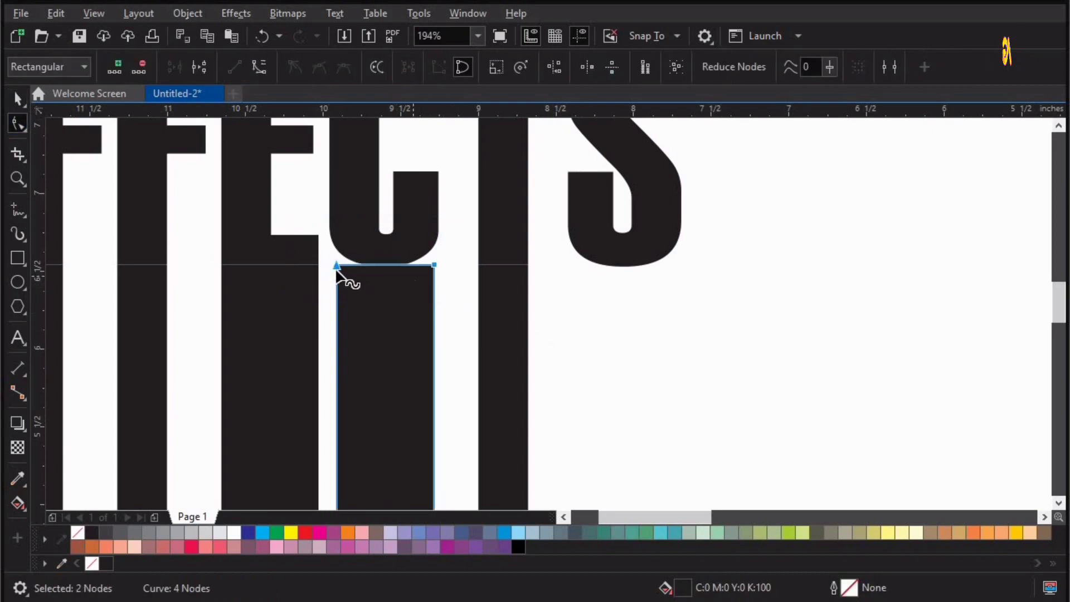
{"action": "left_click_drag", "start_coordinate": [334, 251], "coordinate": [340, 200]}
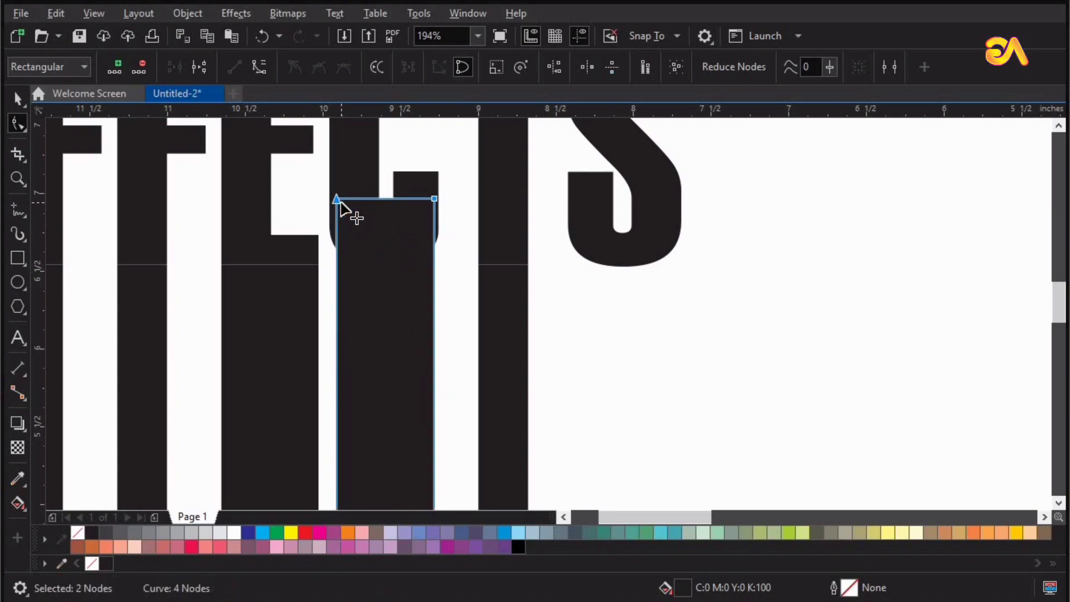
{"action": "scroll", "coordinate": [334, 193], "scroll_direction": "down", "scroll_amount": 3}
{"action": "left_click_drag", "start_coordinate": [362, 337], "coordinate": [351, 471]}
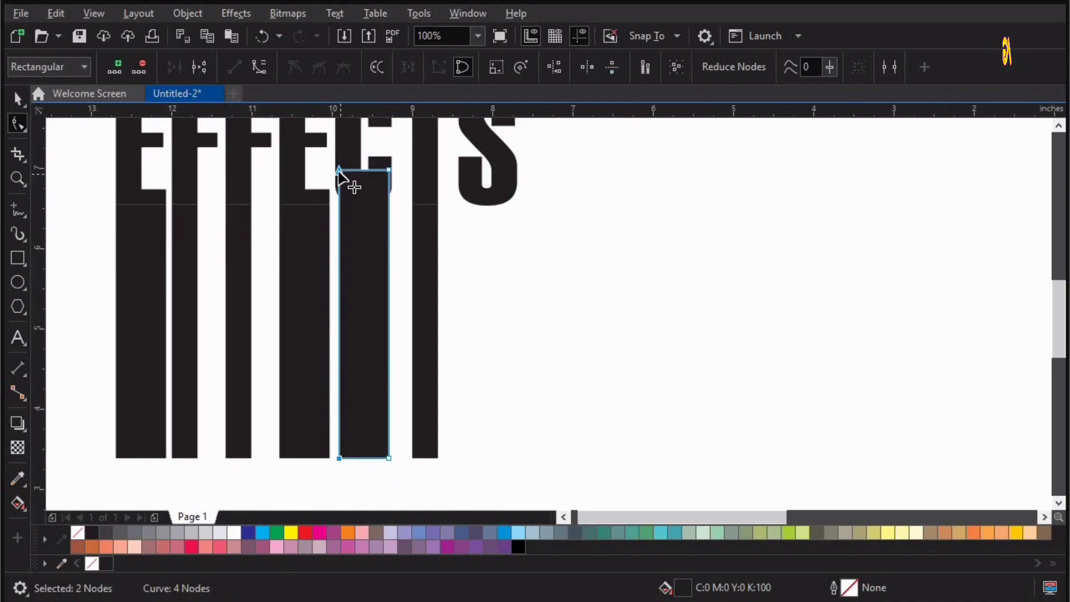
{"action": "left_click_drag", "start_coordinate": [339, 170], "coordinate": [414, 473]}
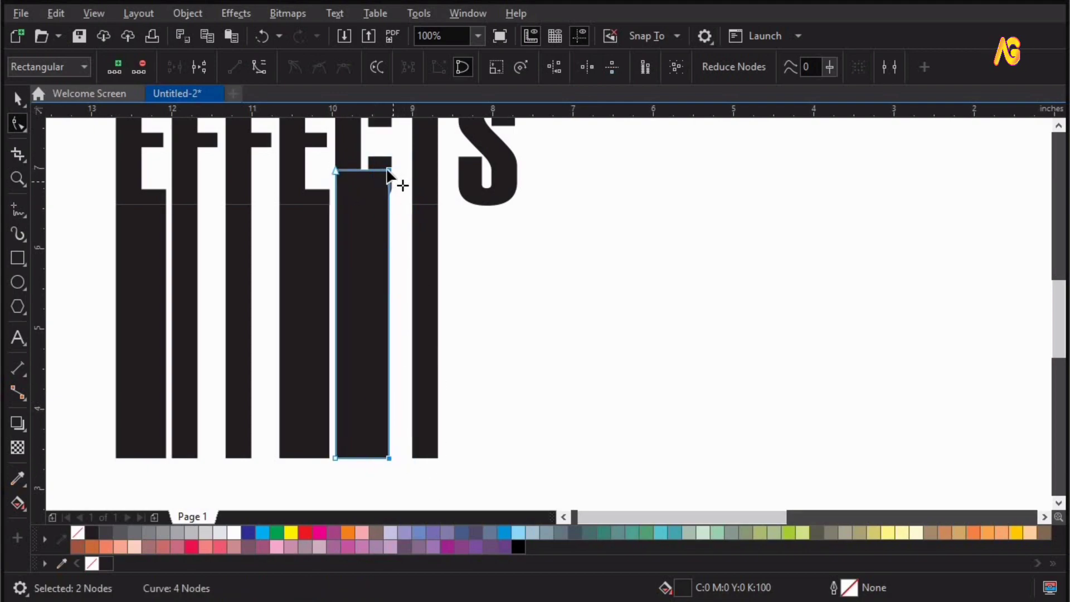
{"action": "left_click_drag", "start_coordinate": [393, 169], "coordinate": [392, 169]}
- Add a node in the middle of the C bar's upper edge and pull it below the letter's inner opening
{"action": "key", "text": "F2"}
{"action": "left_click_drag", "start_coordinate": [227, 136], "coordinate": [711, 359]}
{"action": "key", "text": "space"}
{"action": "key", "text": "F10"}
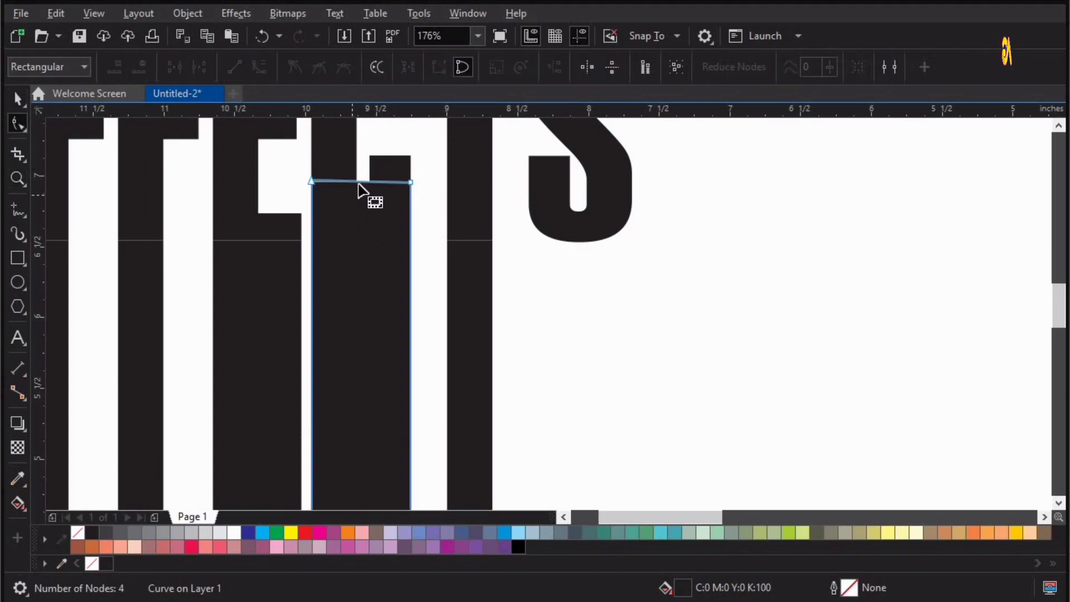
{"action": "double_click", "coordinate": [360, 182]}
{"action": "left_click_drag", "start_coordinate": [360, 182], "coordinate": [363, 233]}
{"action": "key", "text": "space"}
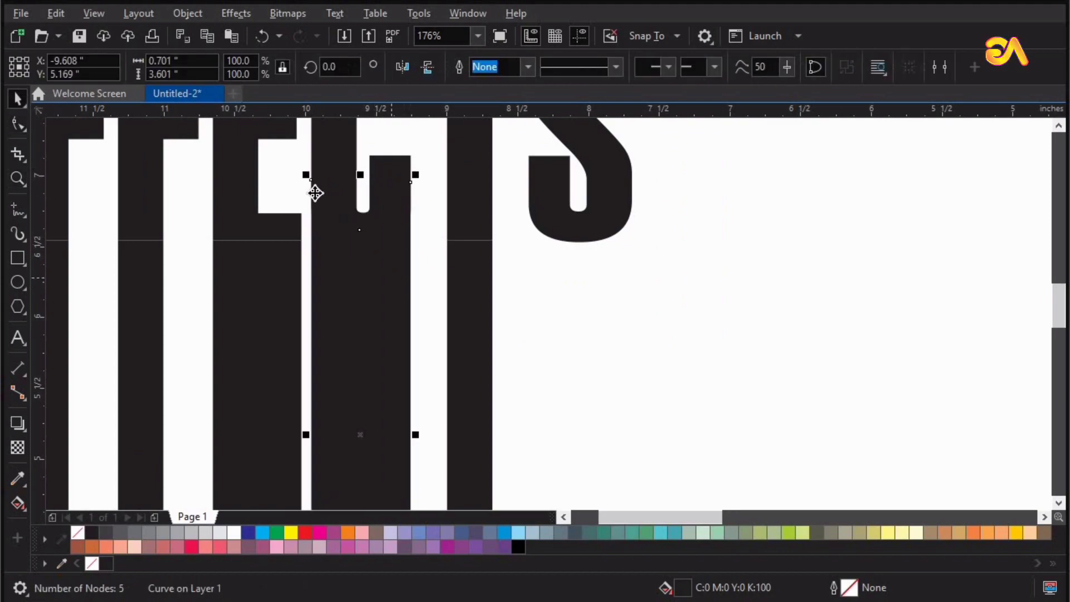
- Copy the C's reshaped bar beneath the S, snapped to the letter's outer edge
{"action": "left_click_drag", "start_coordinate": [378, 187], "coordinate": [524, 189]}
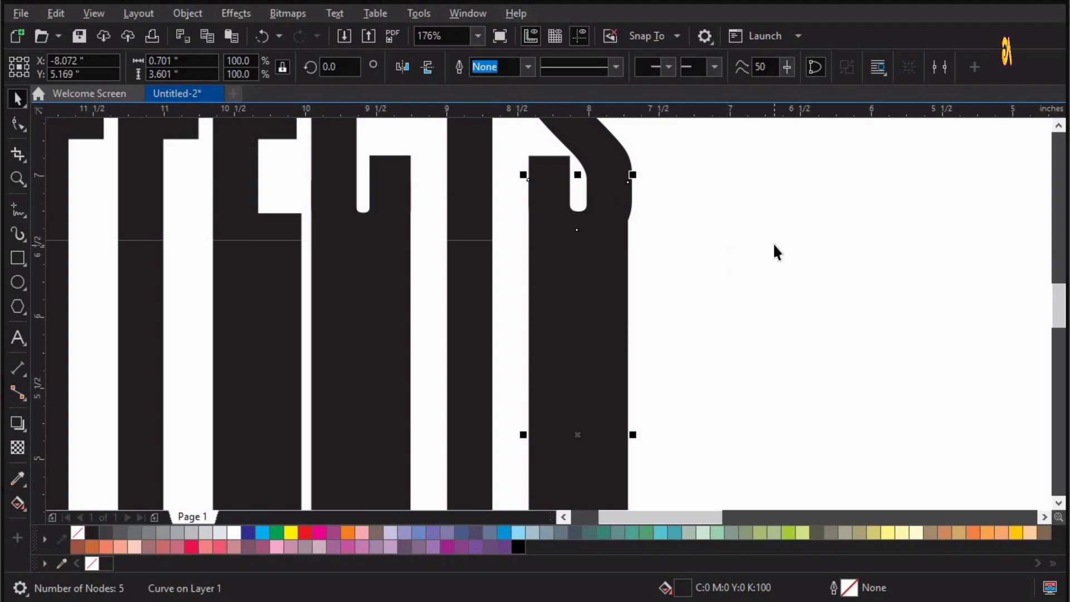
{"action": "key", "text": "F3"}
{"action": "key", "text": "z"}
{"action": "left_click_drag", "start_coordinate": [638, 181], "coordinate": [938, 447]}
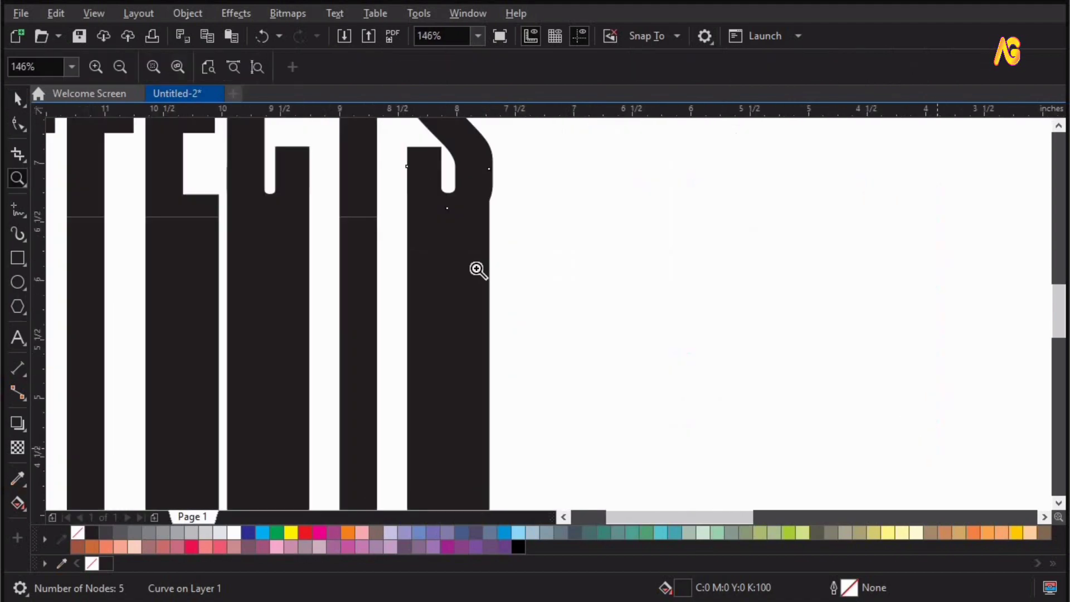
{"action": "key", "text": "space"}
{"action": "left_click", "coordinate": [583, 268]}
- Weld the EFFECTS lettering and all the extension bars into one object
{"action": "key", "text": "F4"}
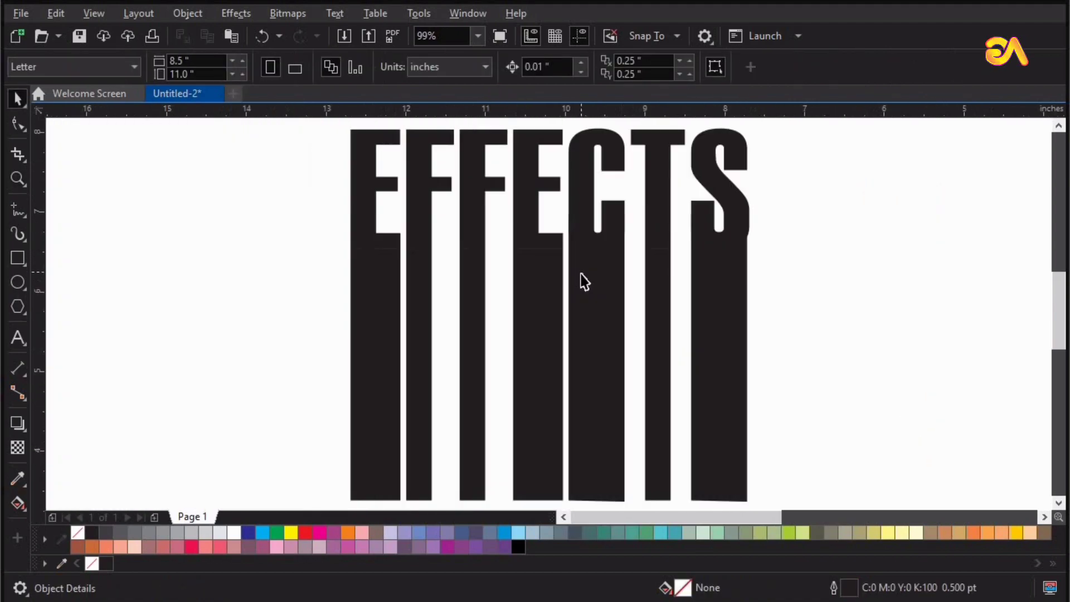
{"action": "scroll", "coordinate": [831, 259], "scroll_direction": "down", "scroll_amount": 2}
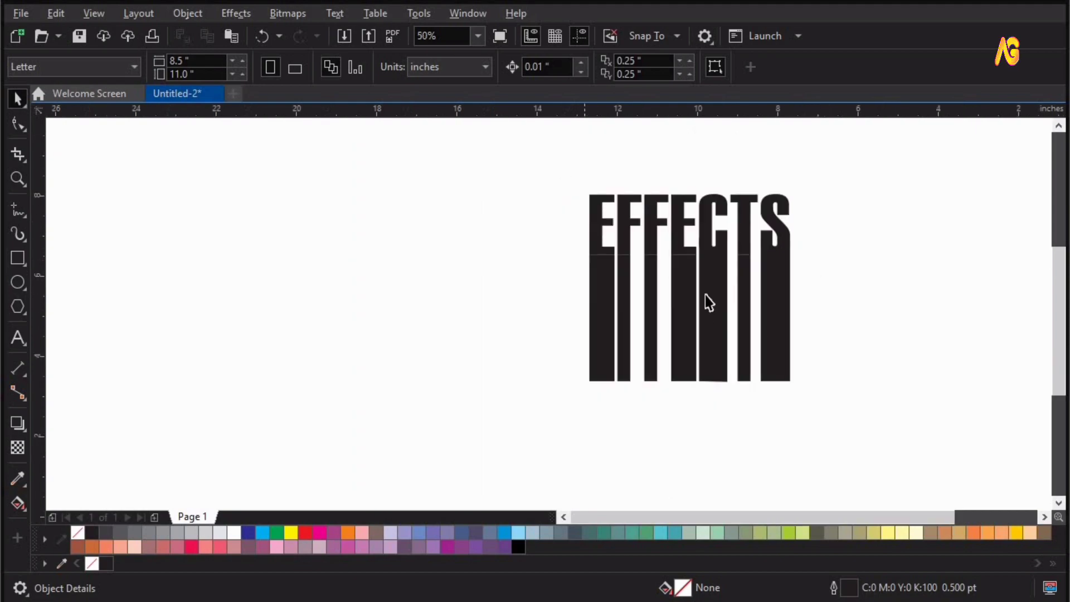
{"action": "left_click_drag", "start_coordinate": [834, 403], "coordinate": [856, 414]}
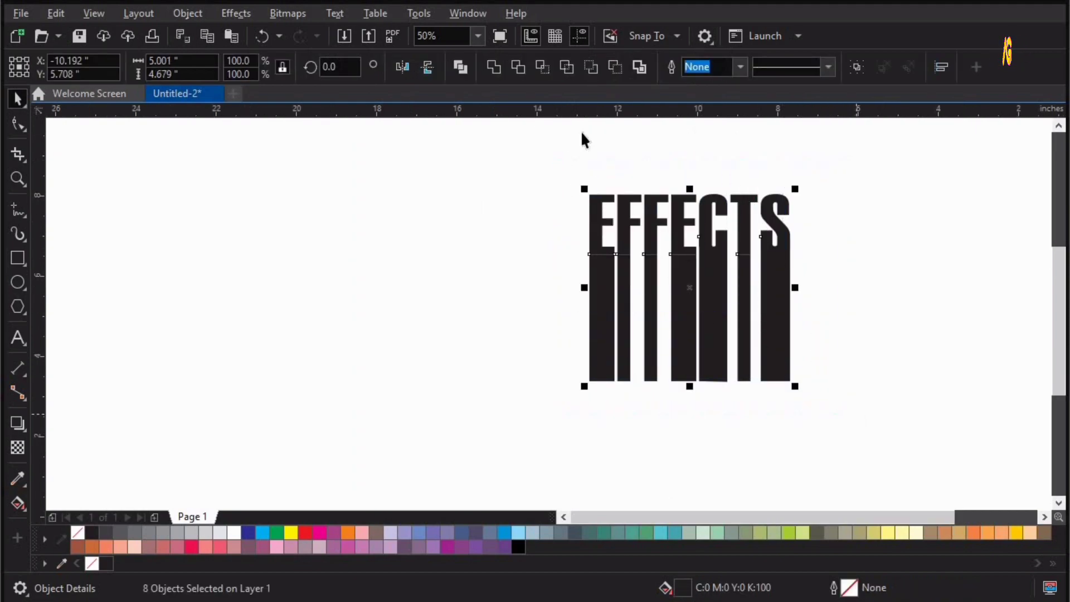
{"action": "left_click", "coordinate": [493, 66]}
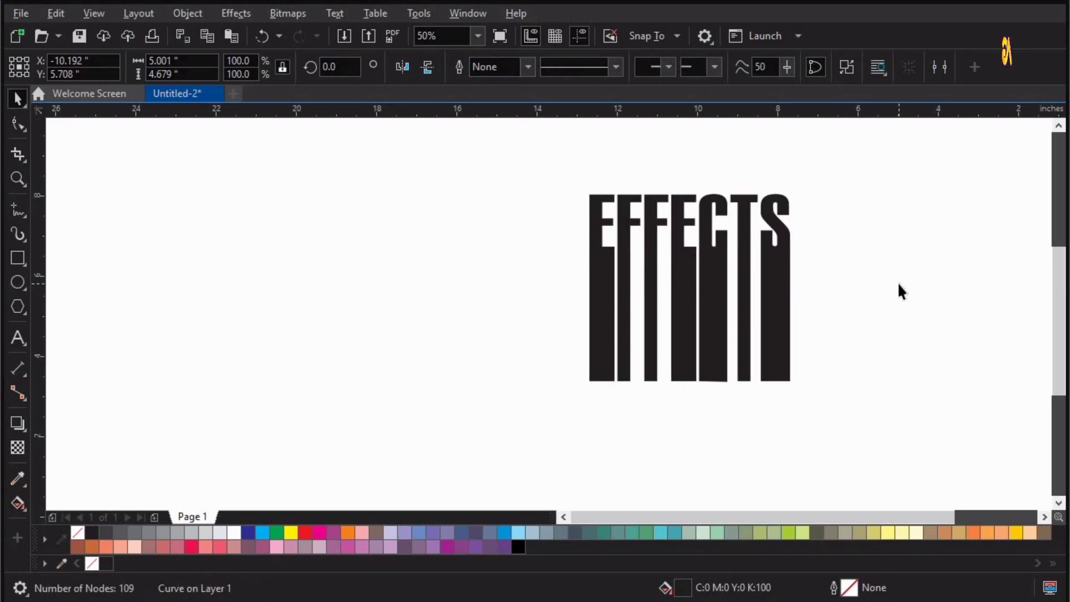
{"action": "key", "text": "Escape"}
{"action": "key", "text": "F4"}
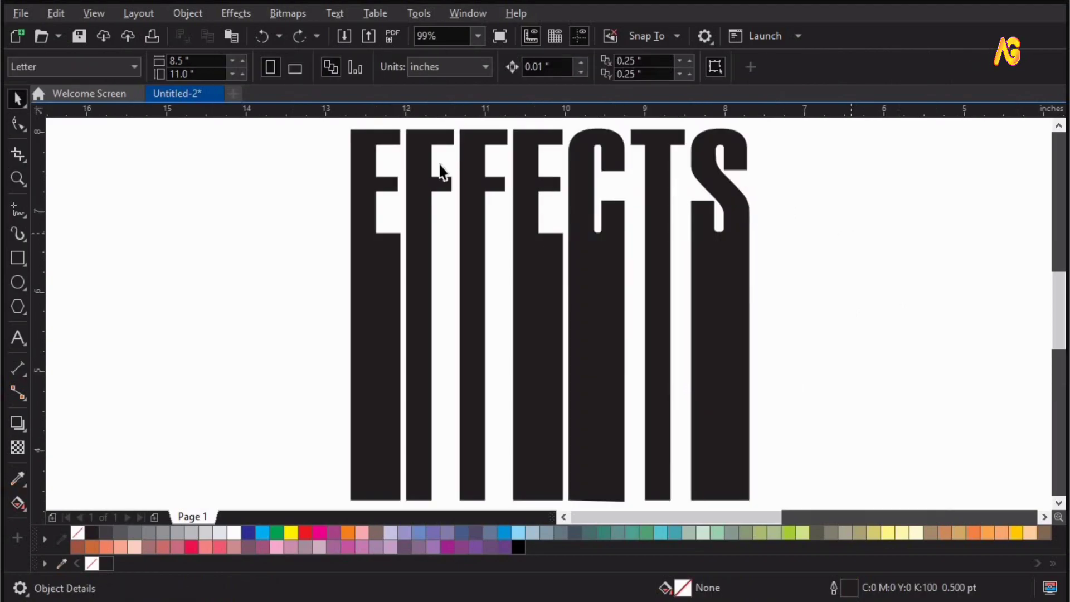
{"action": "left_click", "coordinate": [19, 14]}
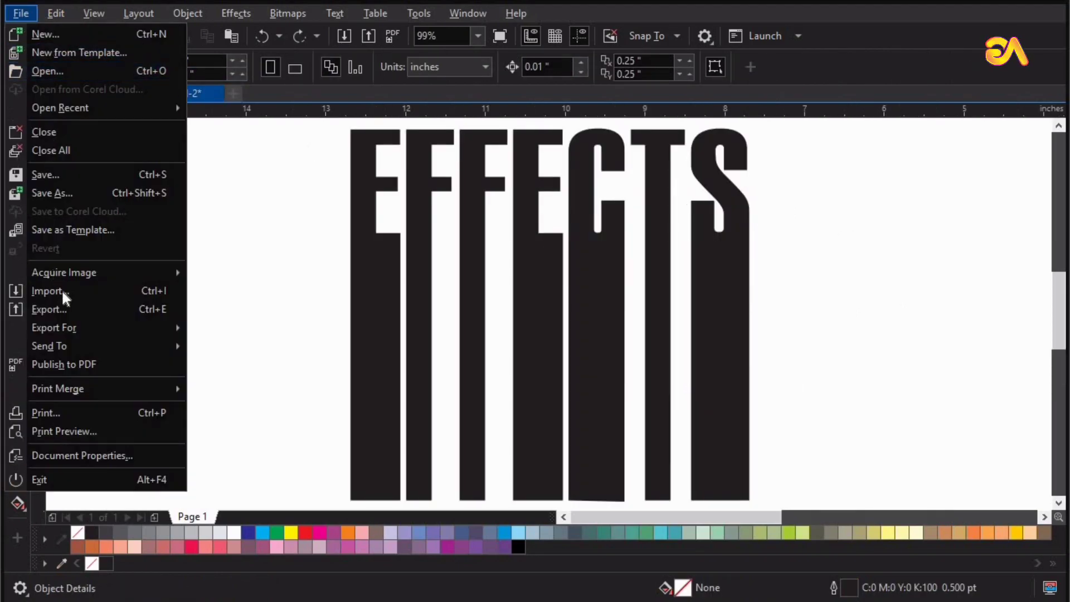
{"action": "left_click", "coordinate": [67, 295]}
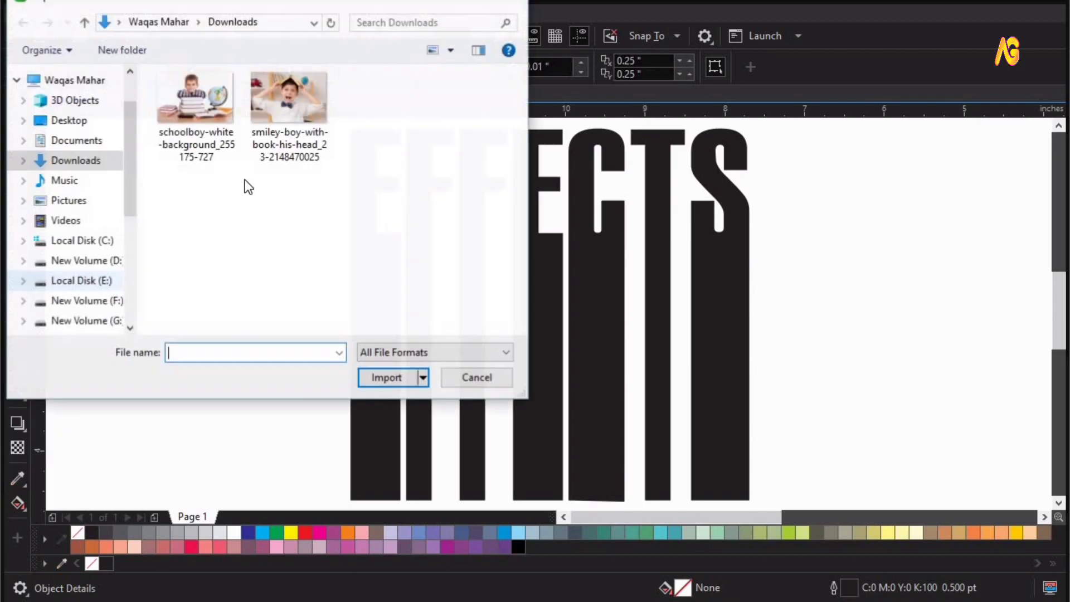
{"action": "left_click", "coordinate": [273, 92]}
{"action": "left_click", "coordinate": [375, 382]}
{"action": "left_click_drag", "start_coordinate": [117, 150], "coordinate": [328, 357]}
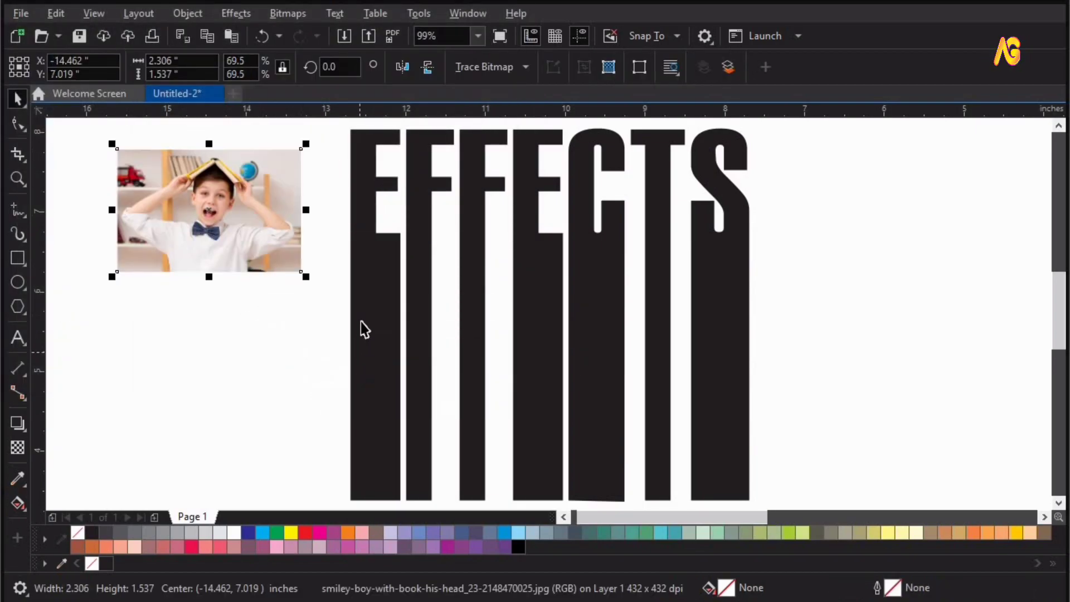
- Enlarge the photo to about 5.5 in wide and align its centre horizontally and vertically with the EFFECTS lettering
{"action": "scroll", "coordinate": [383, 289], "scroll_direction": "down", "scroll_amount": 2}
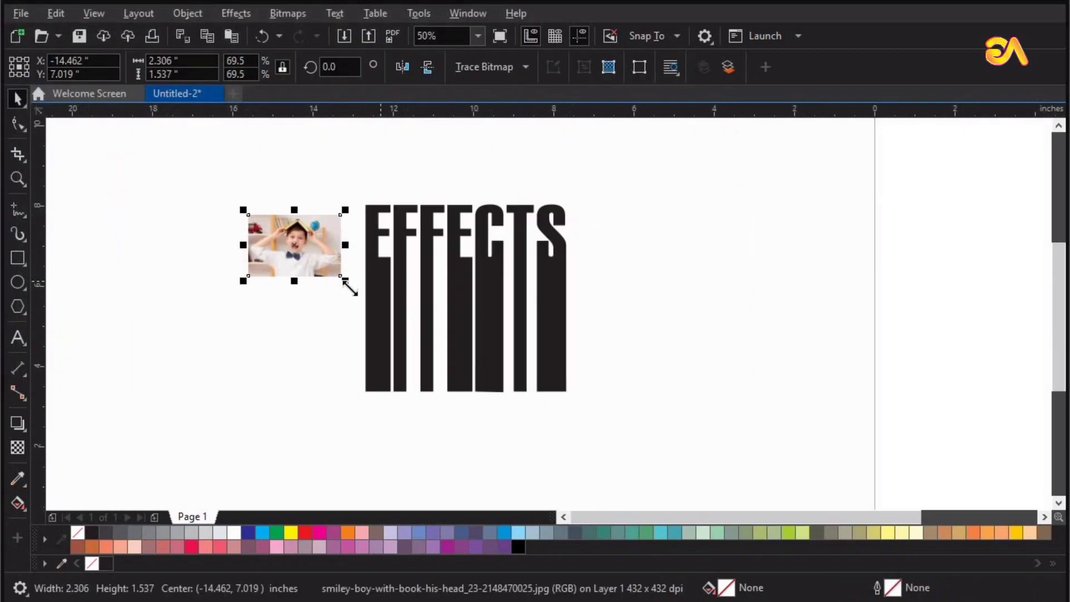
{"action": "left_click_drag", "start_coordinate": [345, 279], "coordinate": [475, 410]}
{"action": "left_click_drag", "start_coordinate": [206, 159], "coordinate": [795, 430]}
{"action": "left_click_drag", "start_coordinate": [758, 179], "coordinate": [759, 177]}
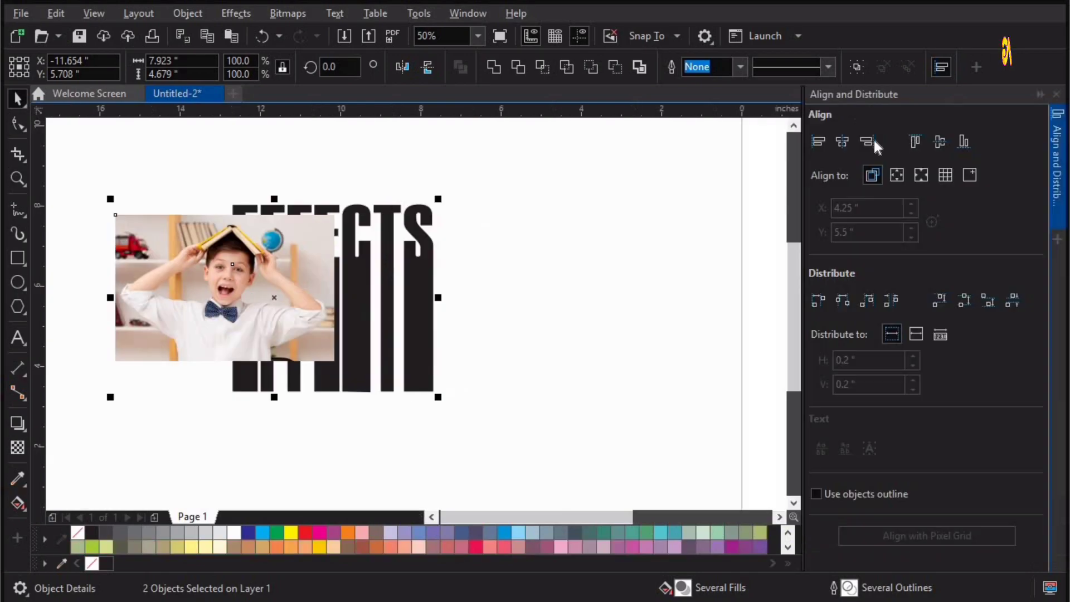
{"action": "left_click", "coordinate": [842, 141]}
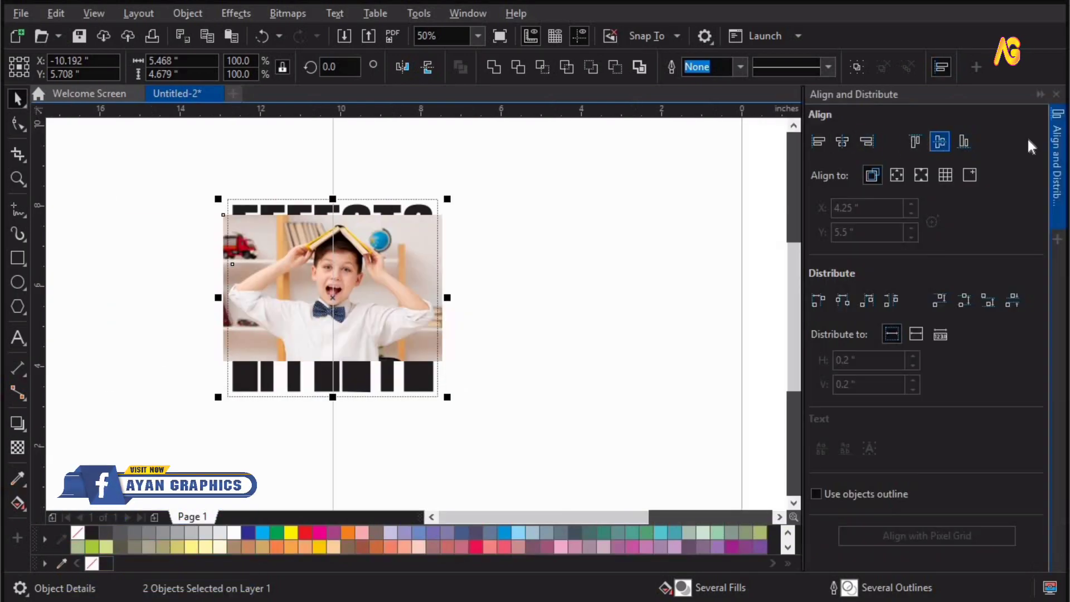
{"action": "left_click", "coordinate": [940, 141]}
{"action": "left_click", "coordinate": [1056, 94]}
- Enlarge the photo from its centre to about 7.1 × 4.7 in so that it covers the whole lettering
{"action": "left_click", "coordinate": [301, 198]}
{"action": "key", "text": "F2"}
{"action": "left_click_drag", "start_coordinate": [277, 179], "coordinate": [809, 492]}
{"action": "left_click", "coordinate": [583, 324]}
{"action": "left_click_drag", "start_coordinate": [594, 365], "coordinate": [638, 395]}
- Move the photo one level back in the stacking order, behind the EFFECTS lettering
{"action": "right_click", "coordinate": [519, 249]}
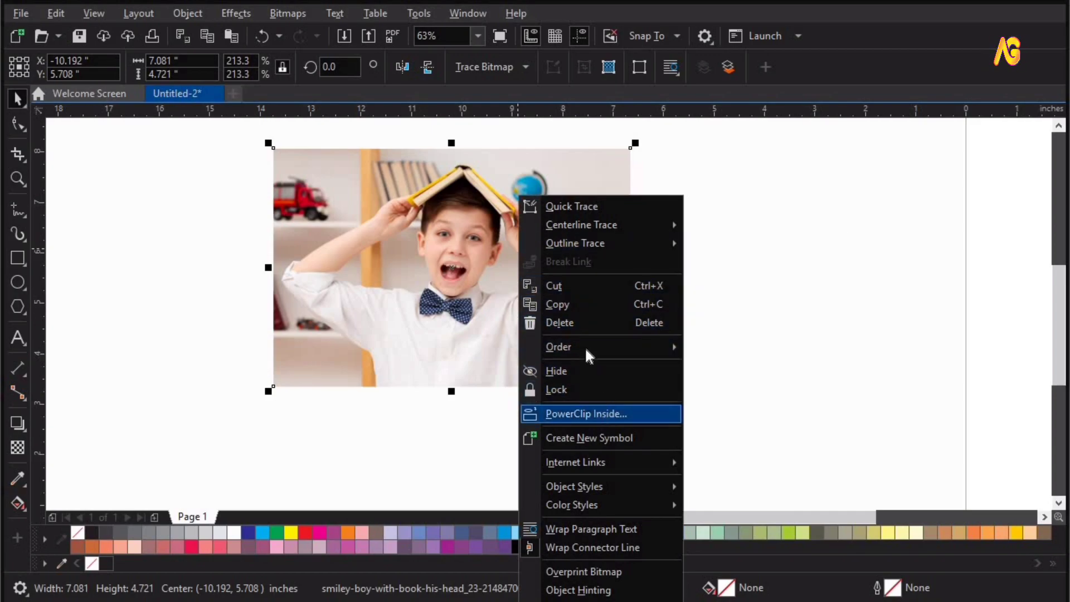
{"action": "mouse_move", "coordinate": [583, 347]}
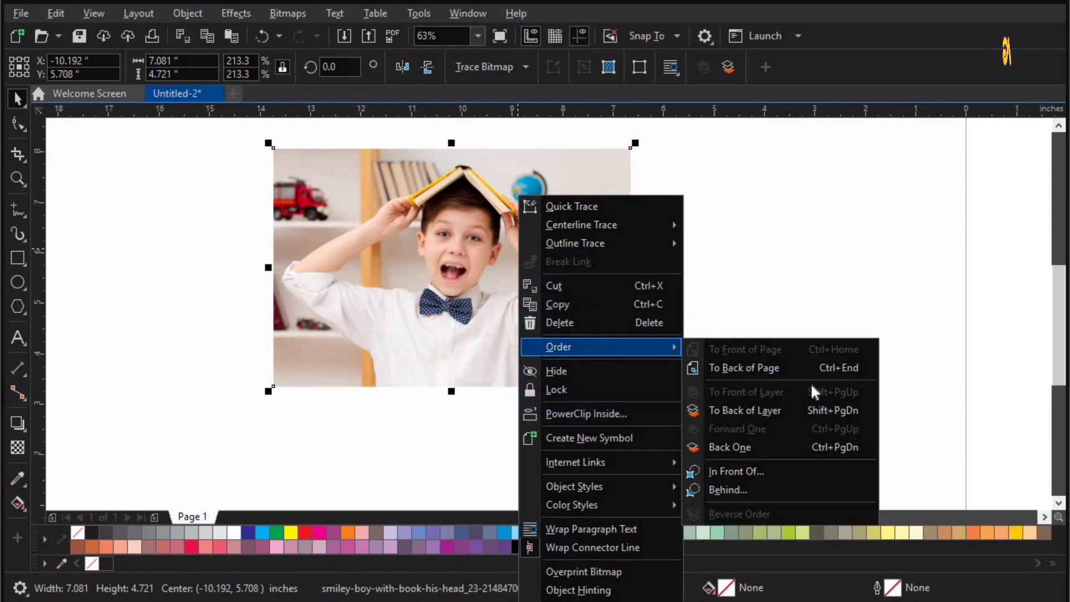
{"action": "left_click", "coordinate": [843, 446]}
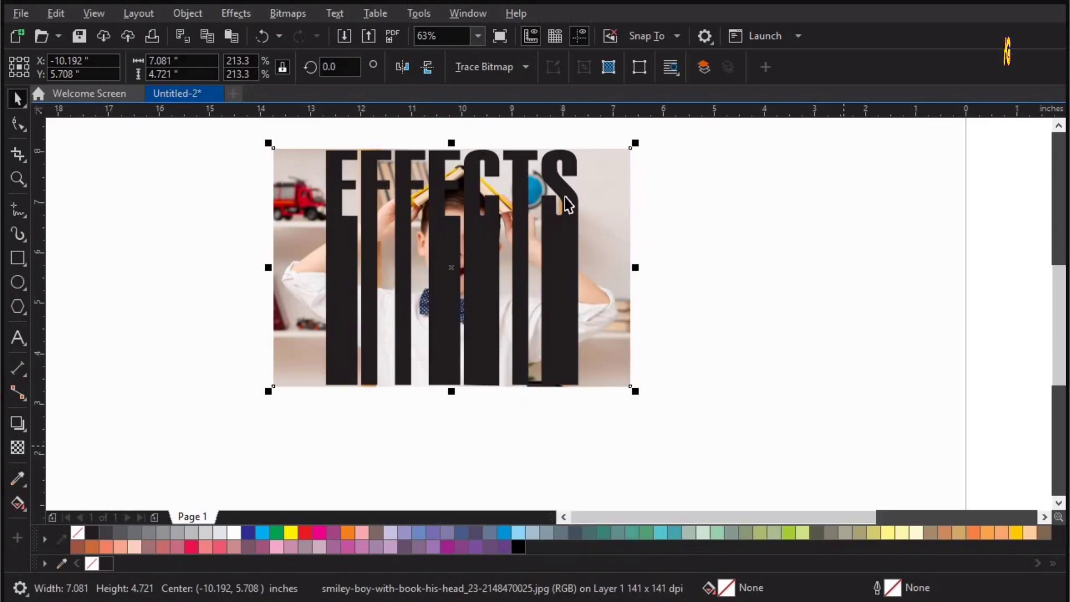
- PowerClip the photo inside the welded EFFECTS lettering
{"action": "left_click", "coordinate": [194, 15]}
{"action": "mouse_move", "coordinate": [213, 76]}
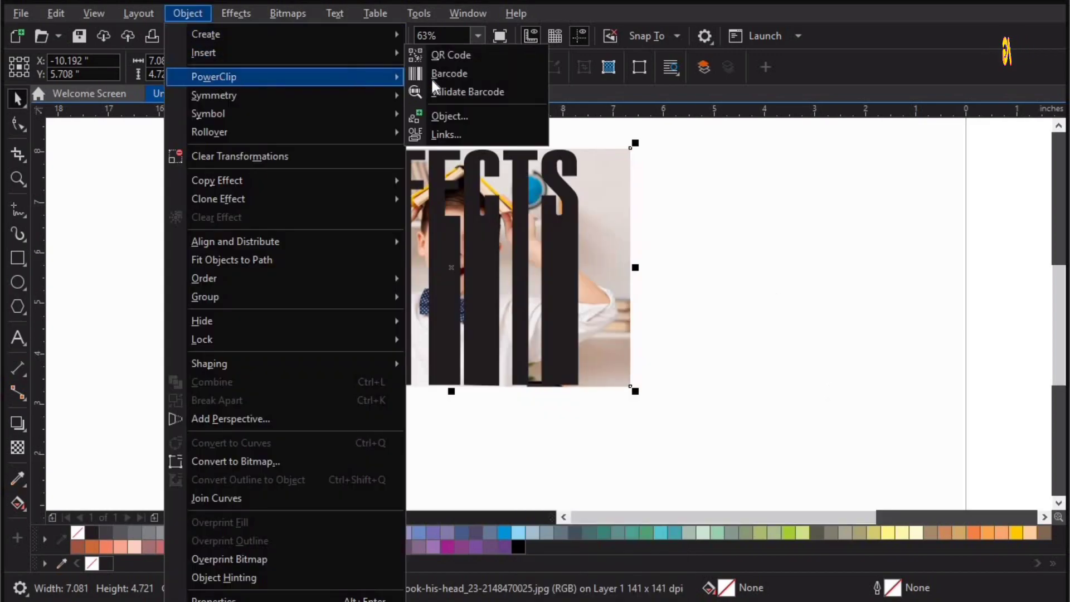
{"action": "left_click", "coordinate": [475, 79]}
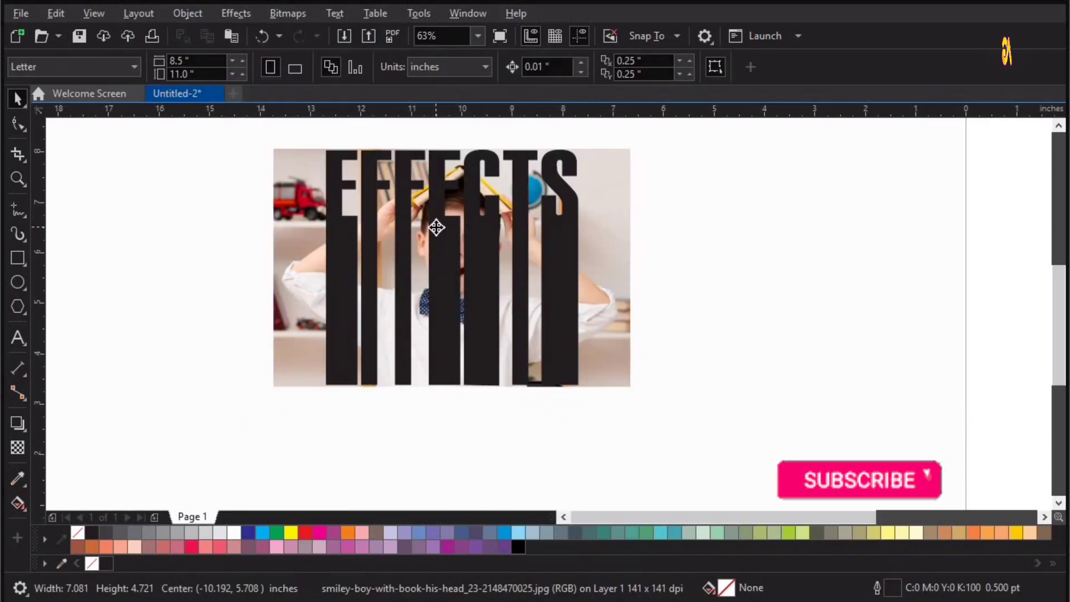
{"action": "left_click", "coordinate": [437, 227]}
{"action": "left_click", "coordinate": [707, 252]}
{"action": "key", "text": "F4"}
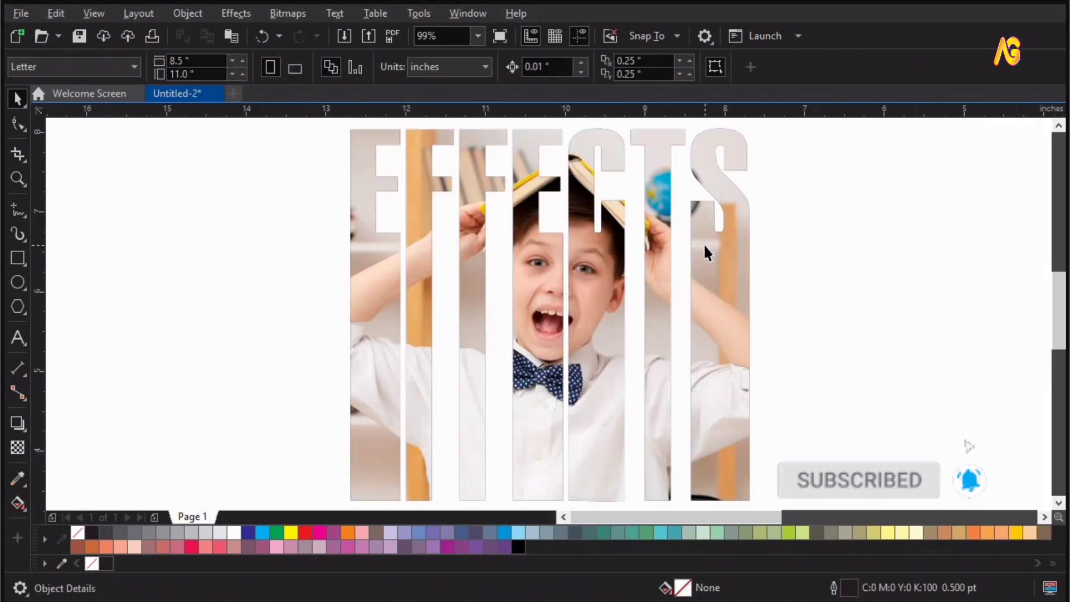
- Draw a rectangle about 6.4 × 5.3 in around the photo-filled lettering
{"action": "scroll", "coordinate": [703, 243], "scroll_direction": "down", "scroll_amount": 2}
{"action": "left_click", "coordinate": [17, 257]}
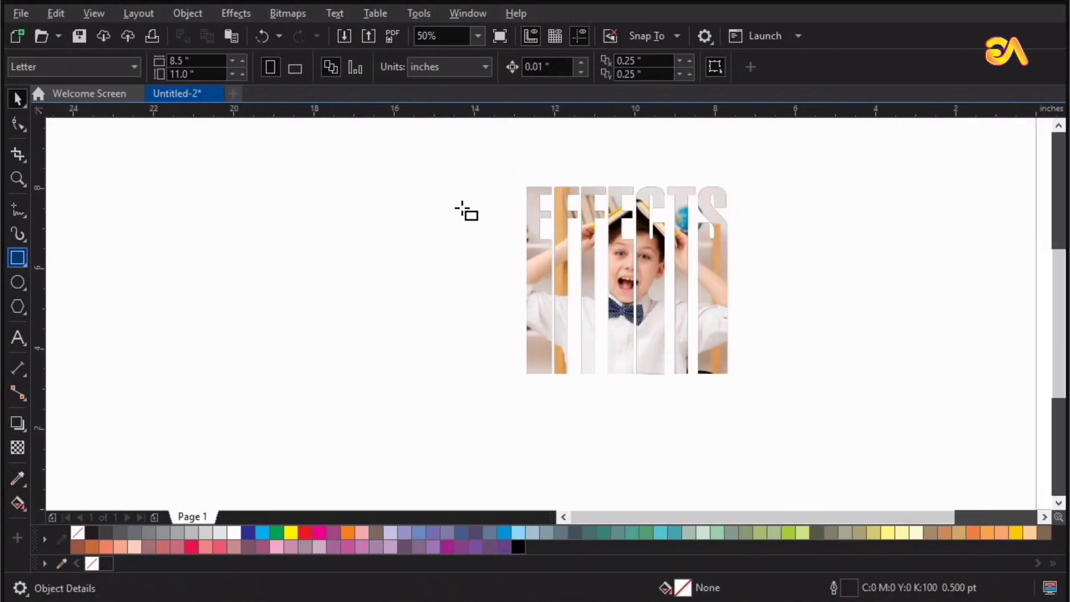
{"action": "left_click_drag", "start_coordinate": [501, 172], "coordinate": [758, 386]}
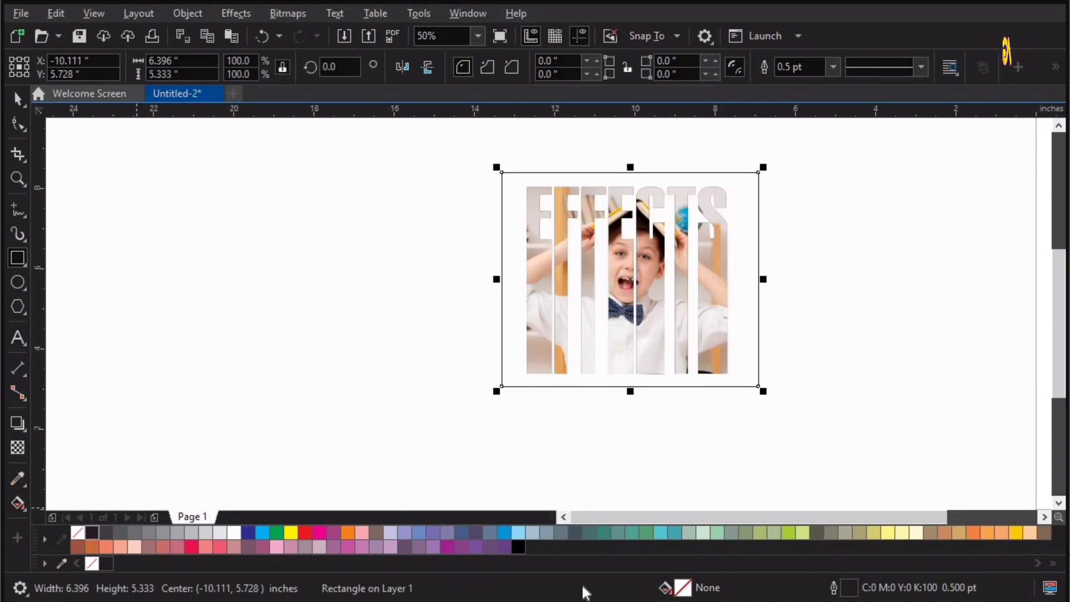
- Fill the rectangle with black, remove its outline and send it to the back of the layer behind the lettering
{"action": "left_click", "coordinate": [92, 533]}
{"action": "right_click", "coordinate": [79, 535]}
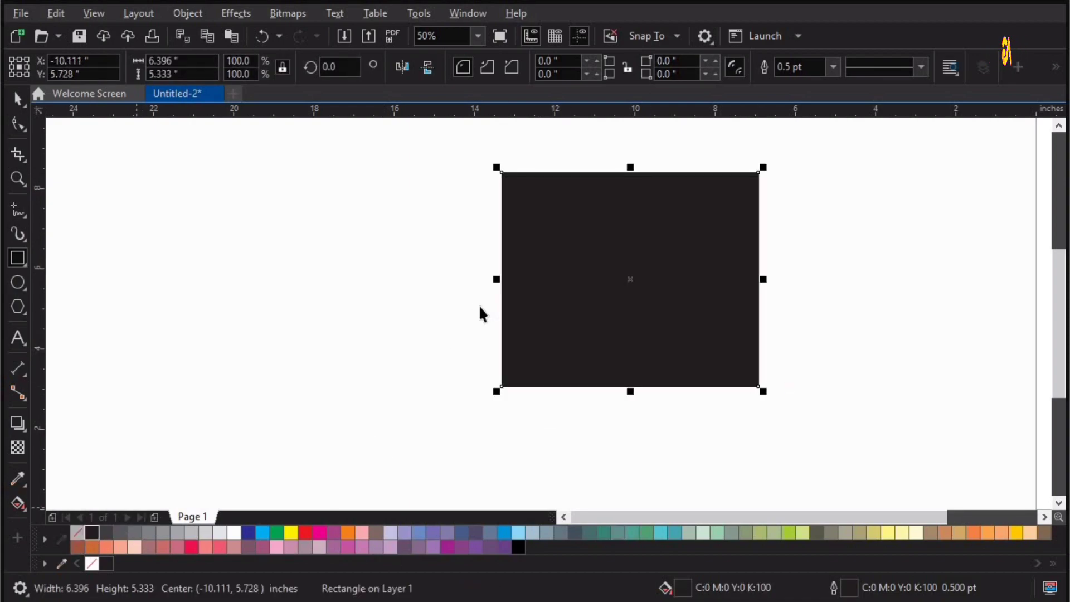
{"action": "key", "text": "space"}
{"action": "key", "text": "shift+Page_Down"}
{"action": "key", "text": "shift+F2"}
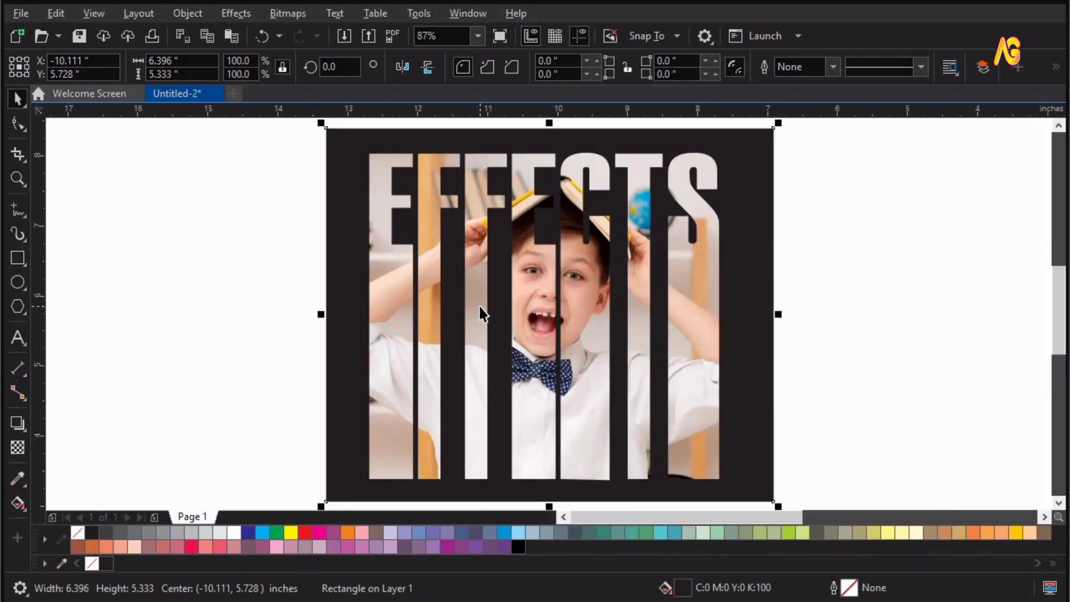
{"action": "left_click", "coordinate": [162, 295]}
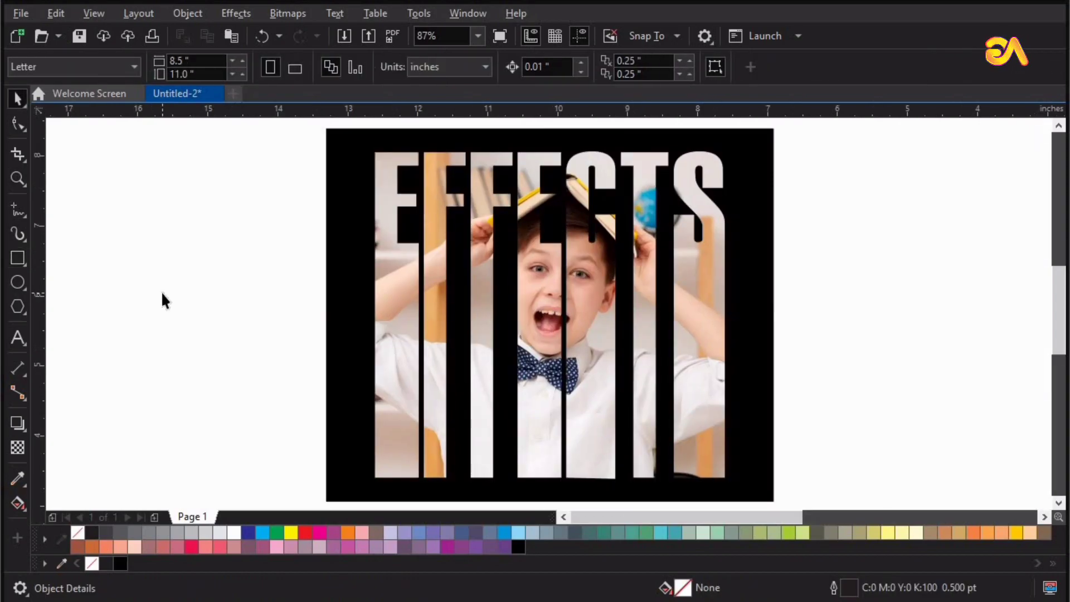